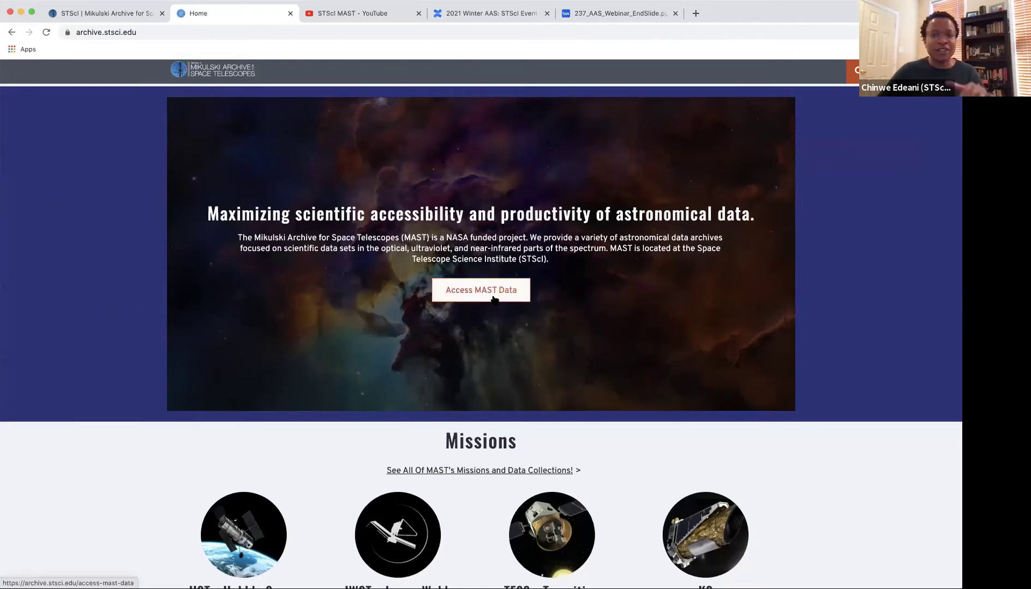
Open Access MAST Data and browse its MAST Portal, API Suite and More Search Options sections
{"action": "left_click", "coordinate": [368, 283]}
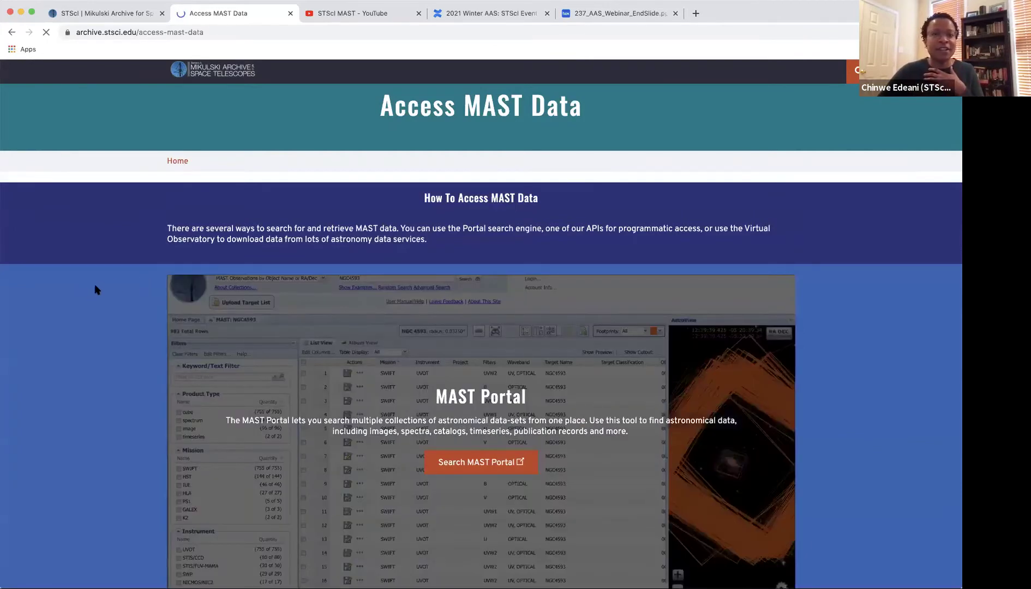
{"action": "scroll", "coordinate": [96, 290], "scroll_direction": "down", "scroll_amount": 5}
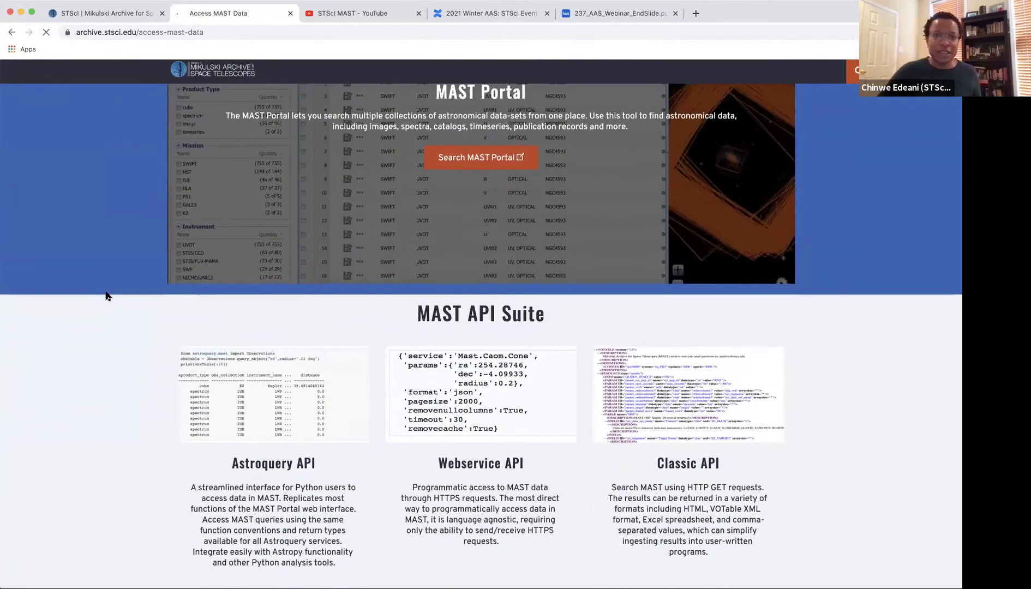
{"action": "scroll", "coordinate": [106, 295], "scroll_direction": "down", "scroll_amount": 3}
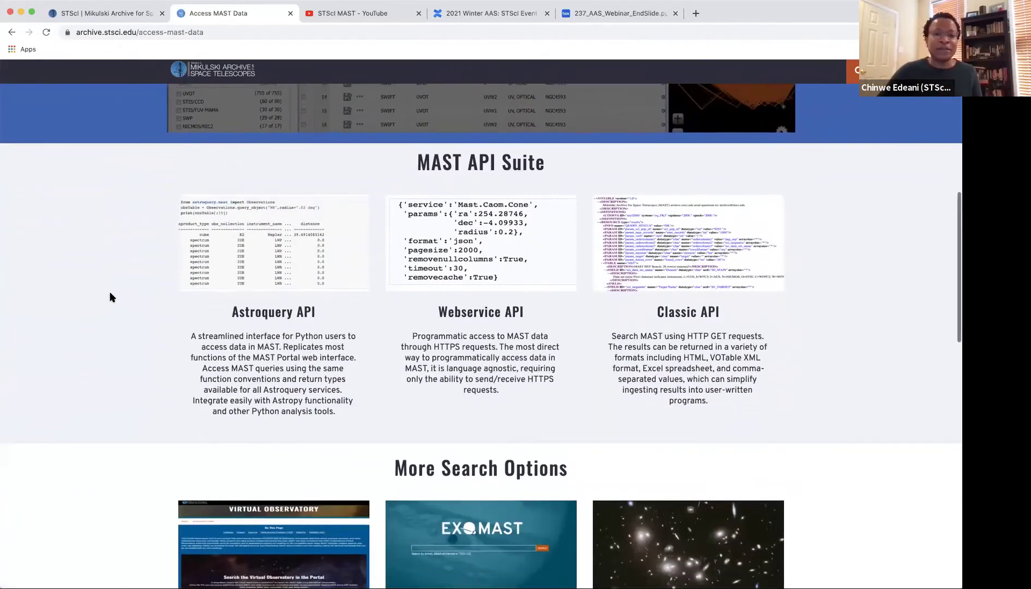
{"action": "scroll", "coordinate": [135, 337], "scroll_direction": "down", "scroll_amount": 2}
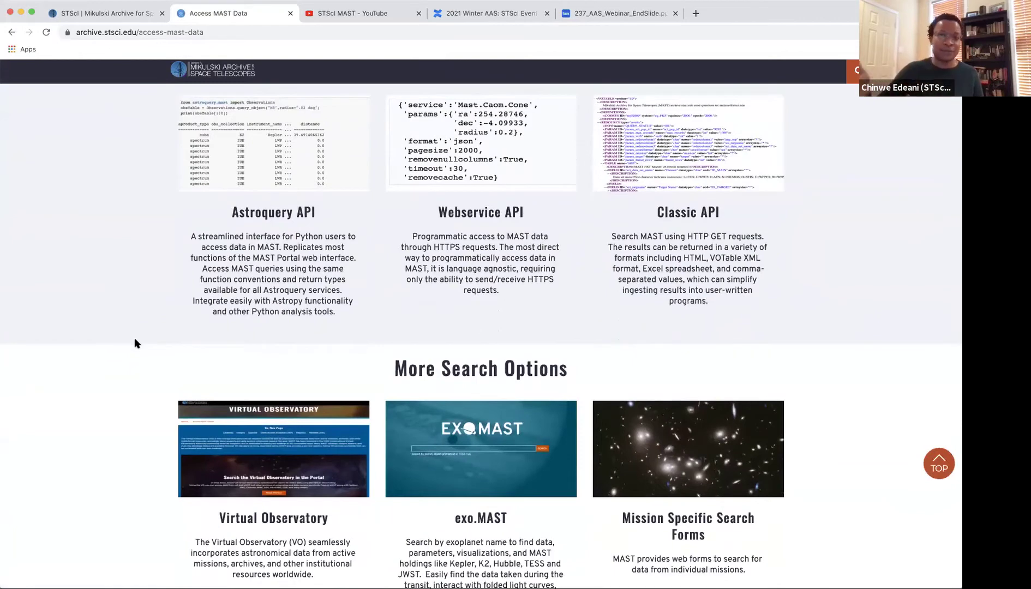
{"action": "scroll", "coordinate": [543, 420], "scroll_direction": "down", "scroll_amount": 1}
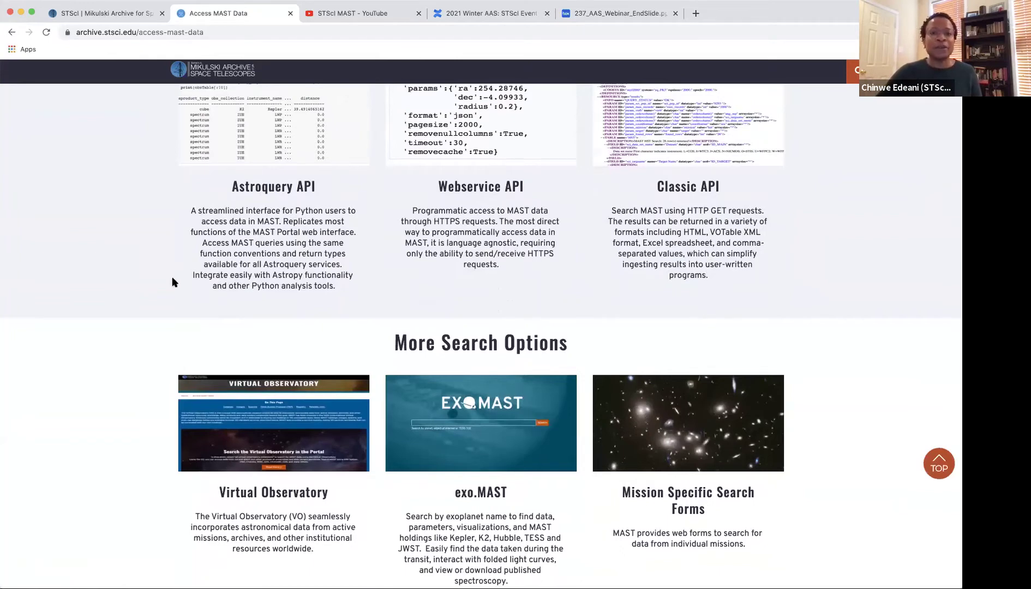
{"action": "scroll", "coordinate": [172, 277], "scroll_direction": "up", "scroll_amount": 3}
{"action": "scroll", "coordinate": [170, 278], "scroll_direction": "up", "scroll_amount": 10}
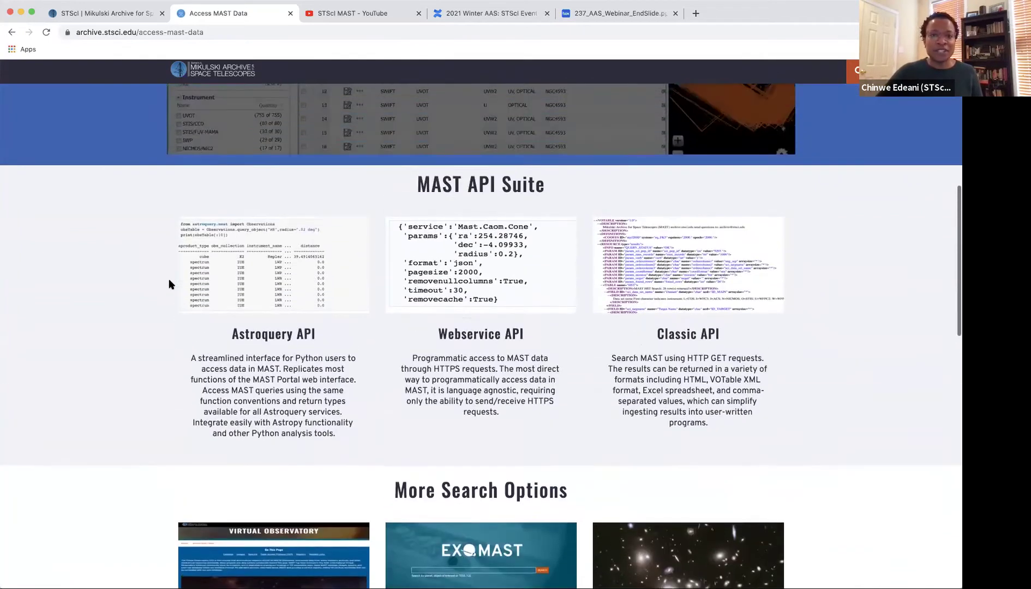
{"action": "scroll", "coordinate": [451, 242], "scroll_direction": "up", "scroll_amount": 1}
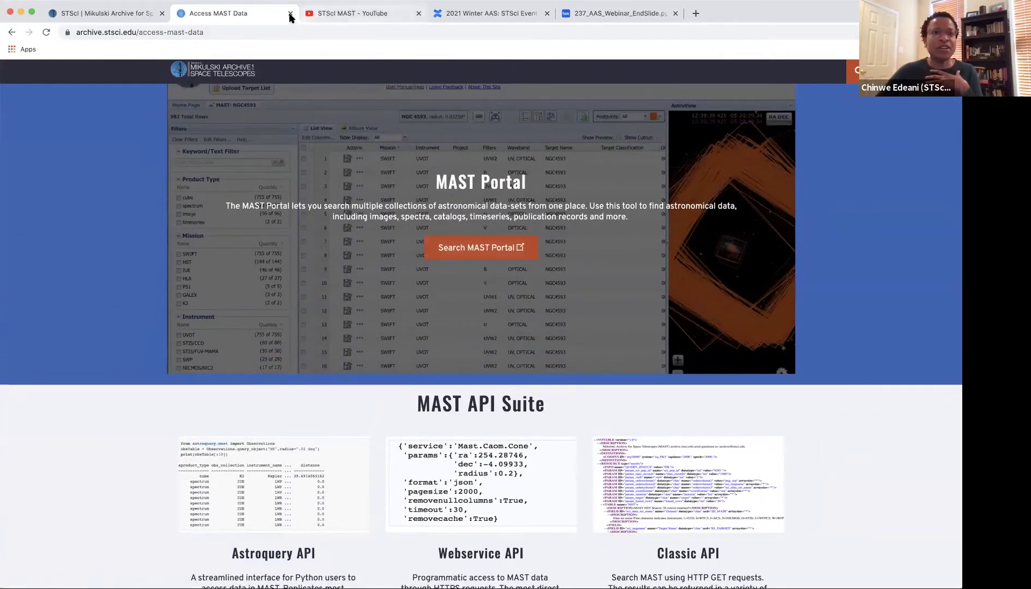
Switch to the STScI MAST YouTube channel showing its uploads and created playlists
{"action": "left_click", "coordinate": [348, 14]}
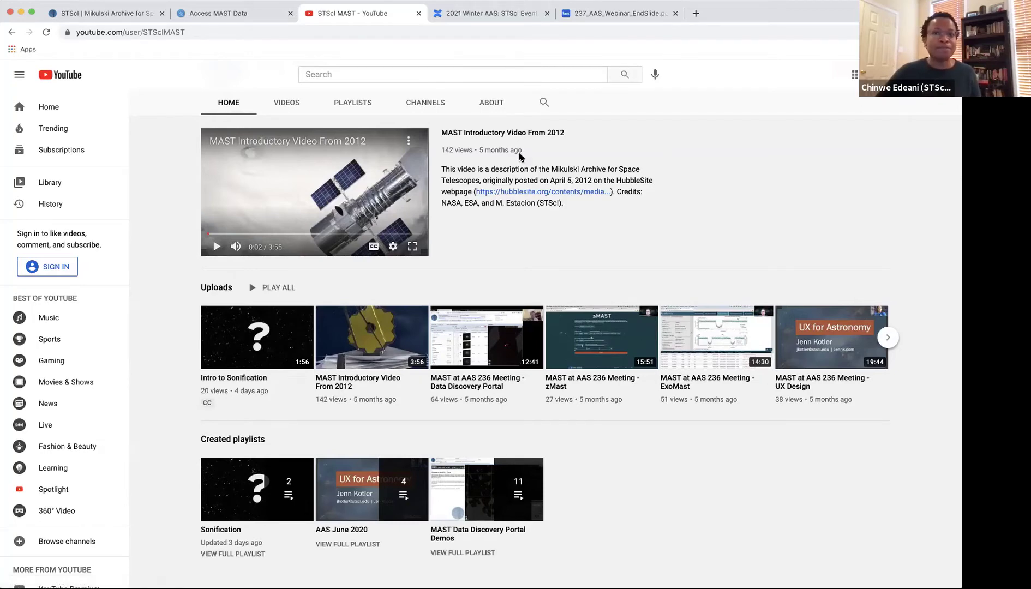
Switch to the 2021 Winter AAS page and scroll the booklet PDF to the MAST Archive cover chart
{"action": "left_click", "coordinate": [505, 13]}
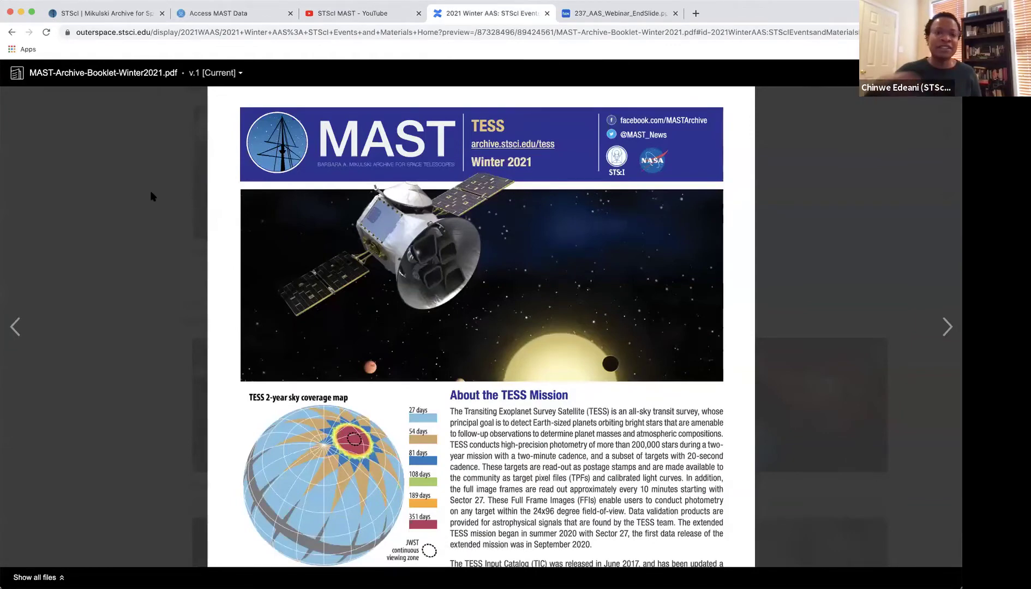
{"action": "scroll", "coordinate": [206, 247], "scroll_direction": "up", "scroll_amount": 2}
{"action": "scroll", "coordinate": [213, 246], "scroll_direction": "up", "scroll_amount": 20}
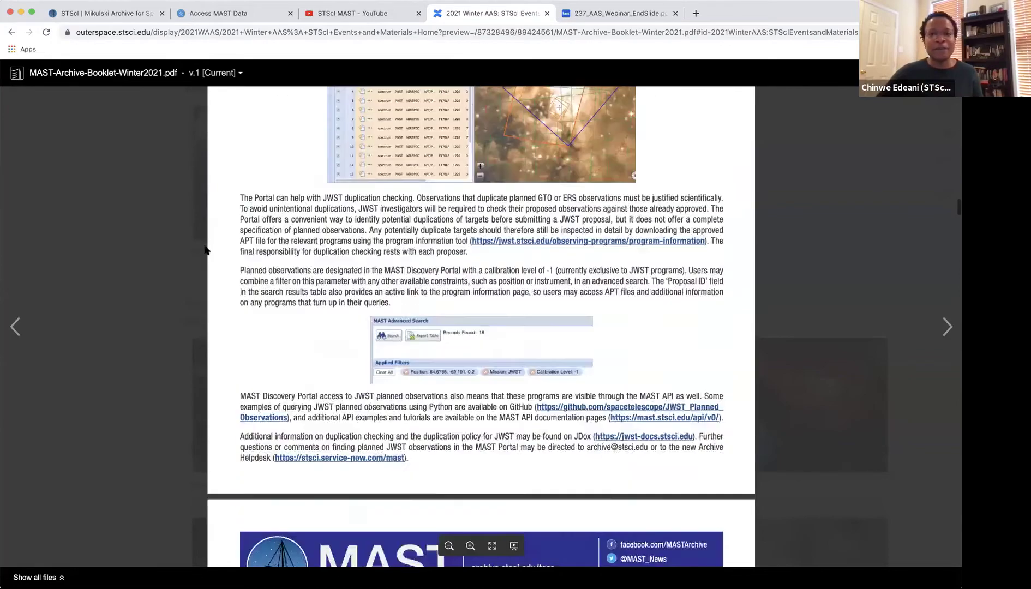
{"action": "scroll", "coordinate": [223, 246], "scroll_direction": "up", "scroll_amount": 15}
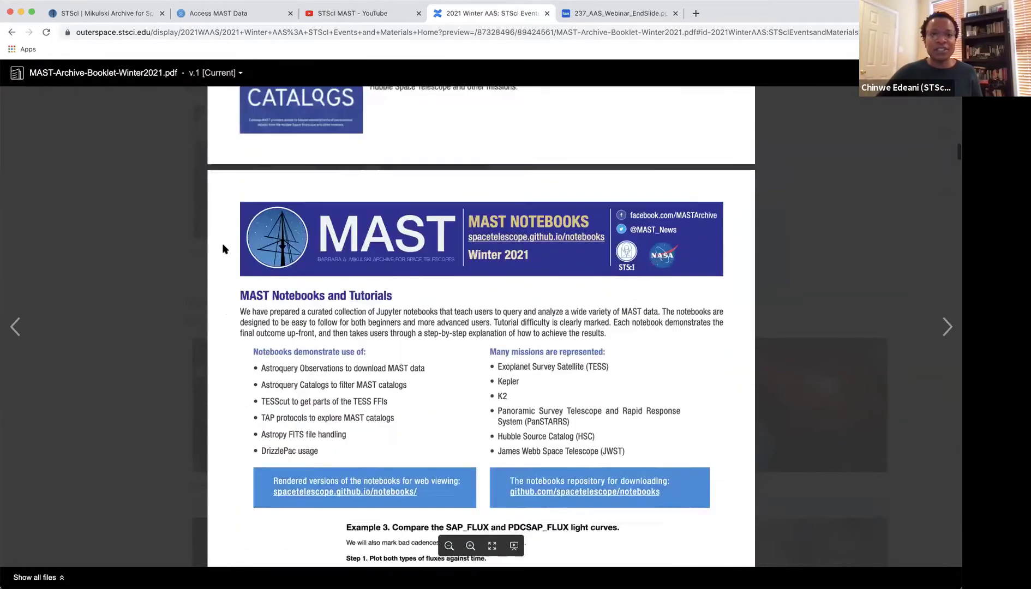
{"action": "scroll", "coordinate": [224, 245], "scroll_direction": "up", "scroll_amount": 10}
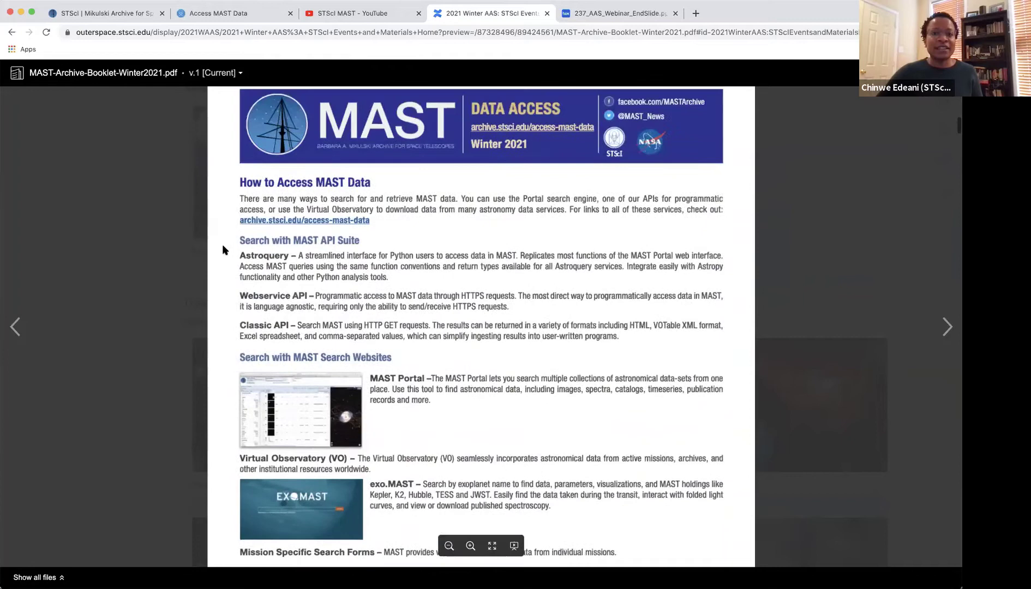
{"action": "scroll", "coordinate": [219, 248], "scroll_direction": "up", "scroll_amount": 2}
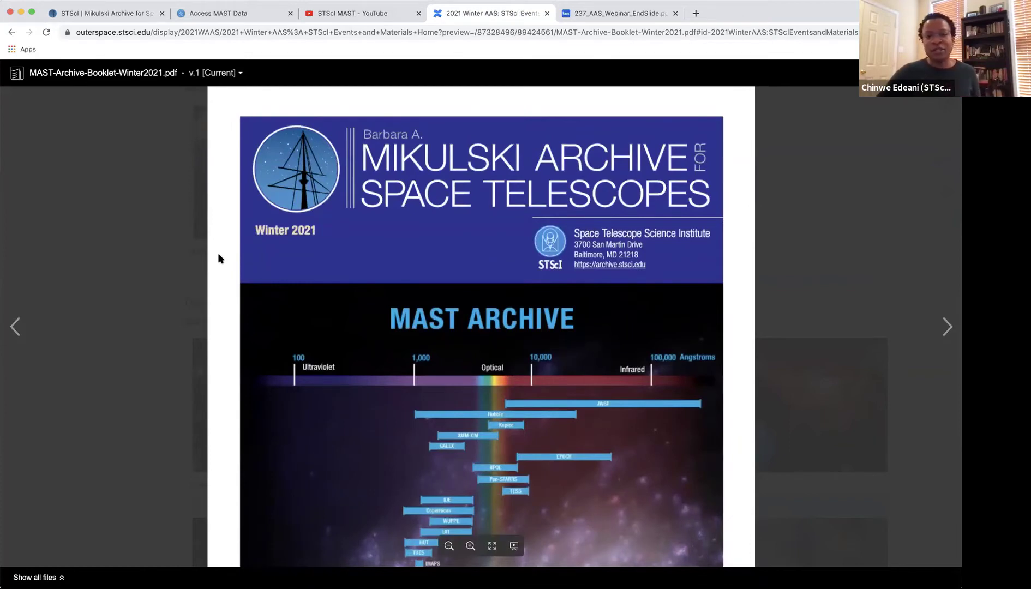
{"action": "scroll", "coordinate": [218, 258], "scroll_direction": "down", "scroll_amount": 1}
{"action": "scroll", "coordinate": [217, 254], "scroll_direction": "down", "scroll_amount": 4}
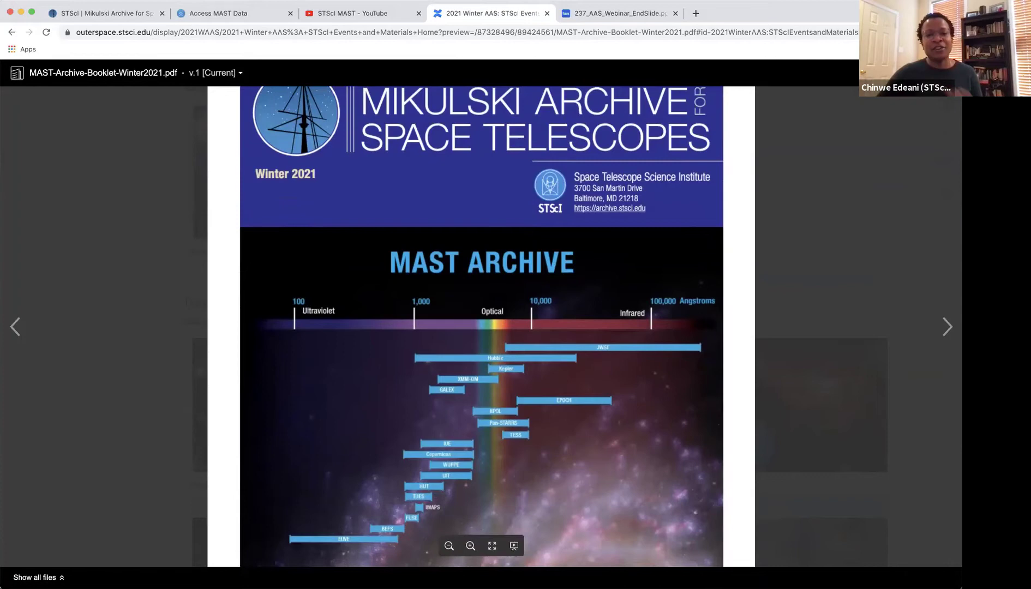
{"action": "scroll", "coordinate": [236, 270], "scroll_direction": "down", "scroll_amount": 3}
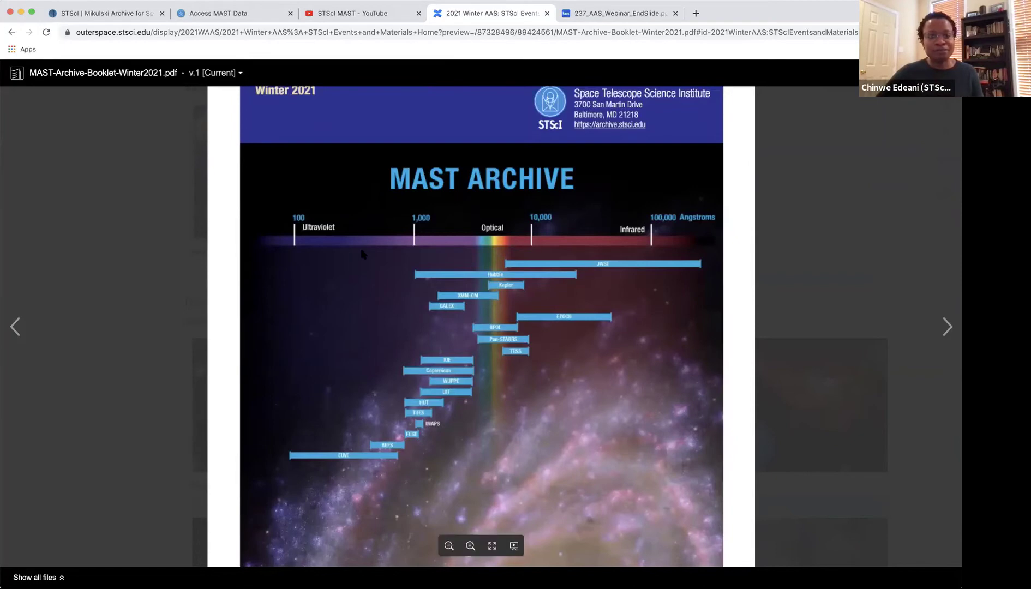
Return to the MAST Portal home page and view, then close, the target Search Examples
{"action": "left_click", "coordinate": [131, 16]}
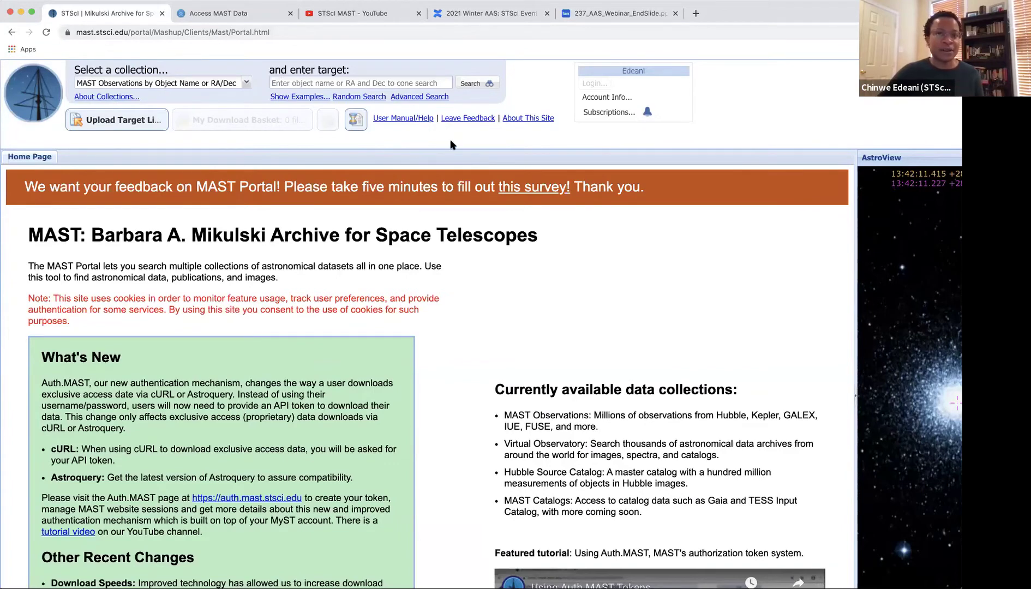
{"action": "left_click", "coordinate": [289, 83]}
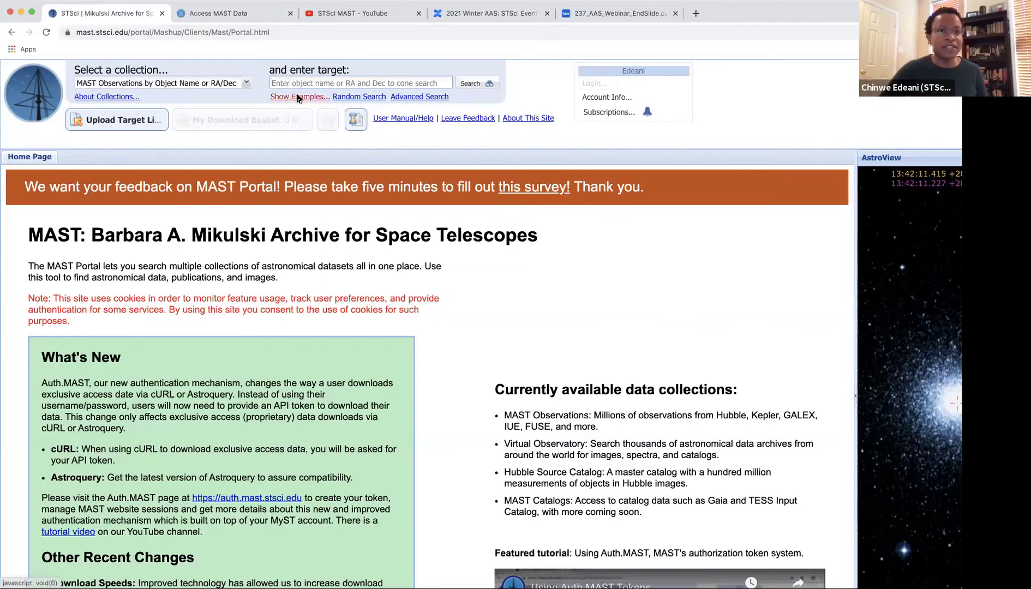
{"action": "left_click", "coordinate": [299, 98]}
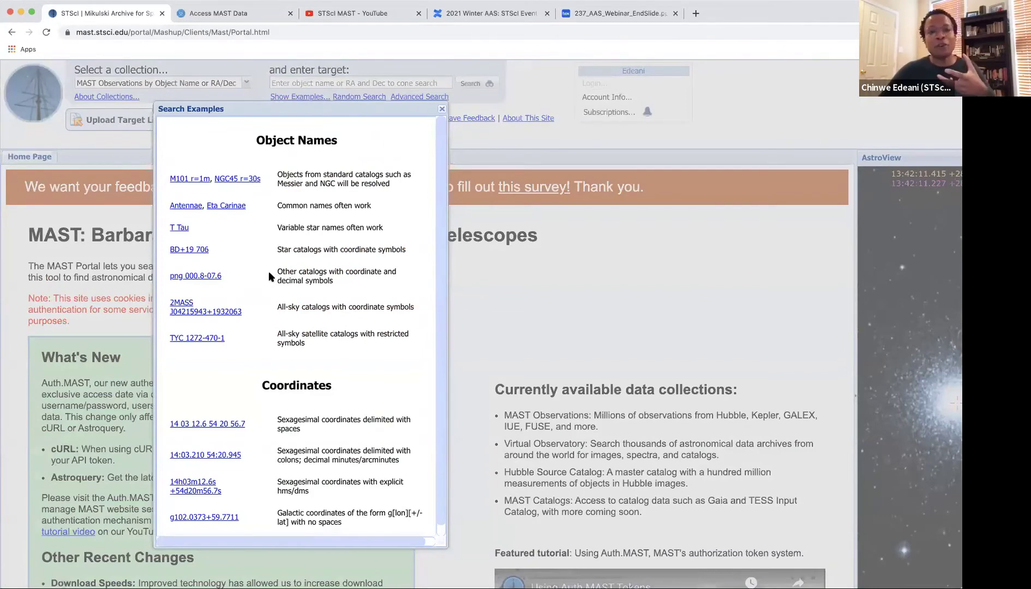
{"action": "left_click", "coordinate": [441, 108]}
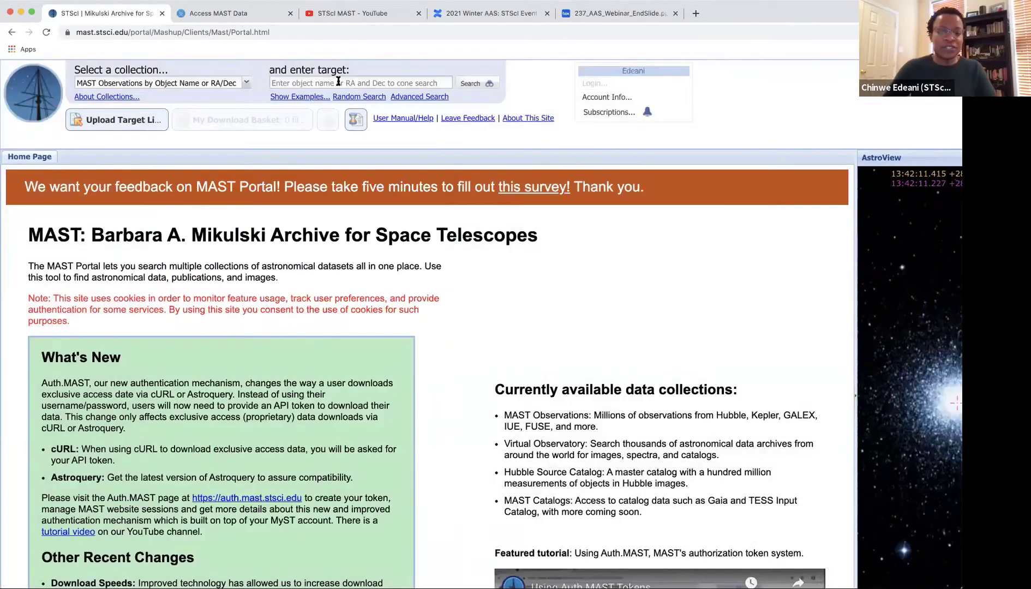
Search for m3, getting 1021 MESSIER 003 observations, and show six more missions in the Mission filter
{"action": "left_click", "coordinate": [339, 80]}
{"action": "type", "text": "m3"}
{"action": "key", "text": "Return"}
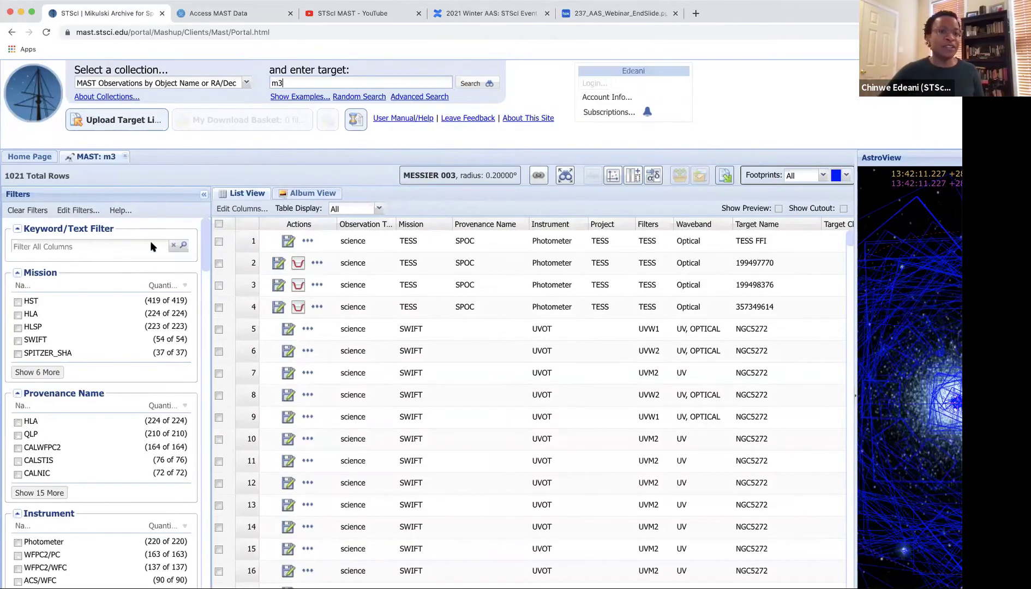
{"action": "scroll", "coordinate": [144, 269], "scroll_direction": "up", "scroll_amount": 5}
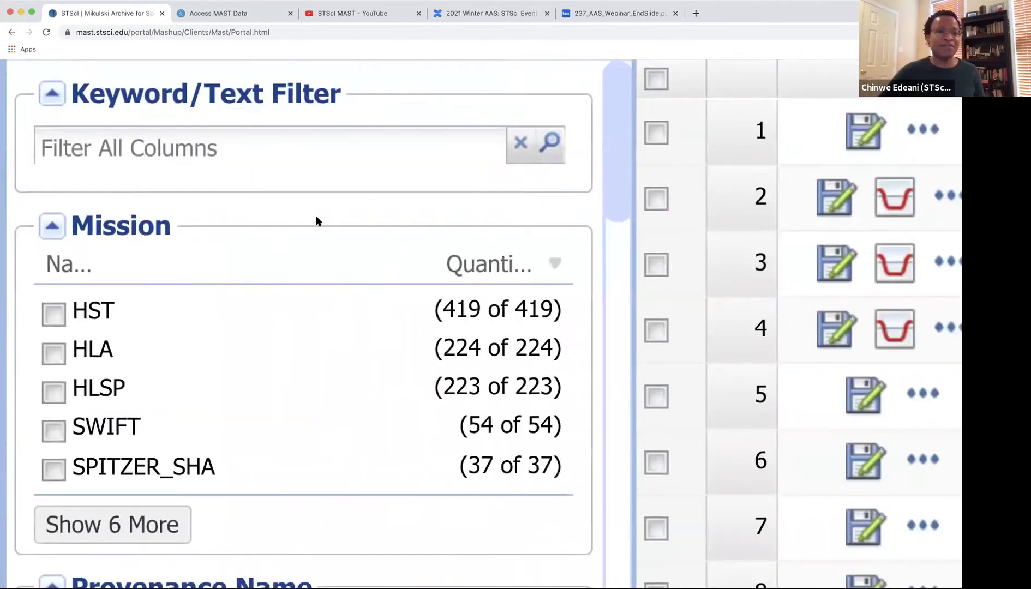
{"action": "scroll", "coordinate": [317, 220], "scroll_direction": "down", "scroll_amount": 5}
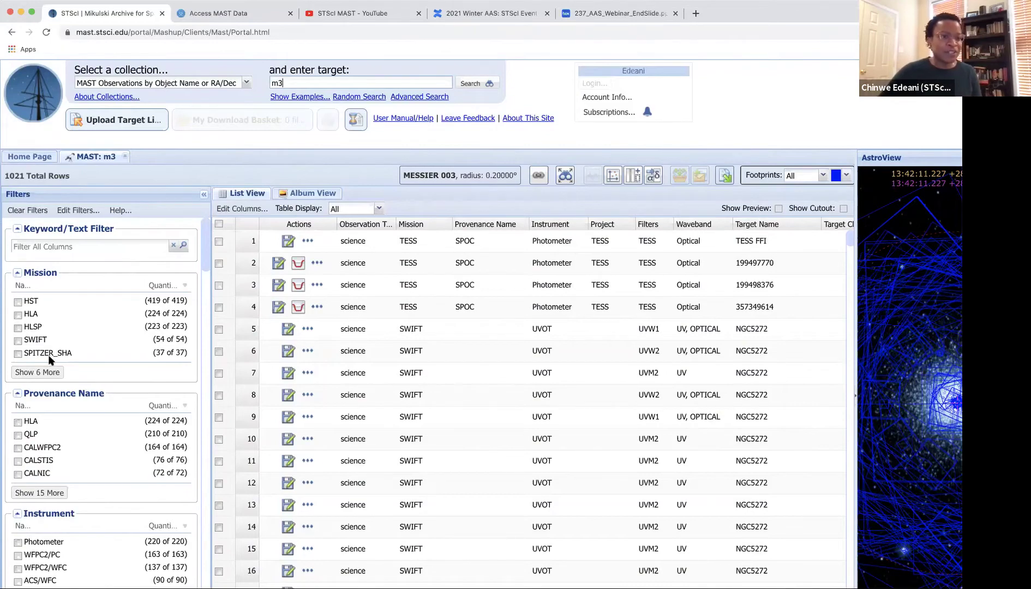
{"action": "left_click", "coordinate": [37, 372]}
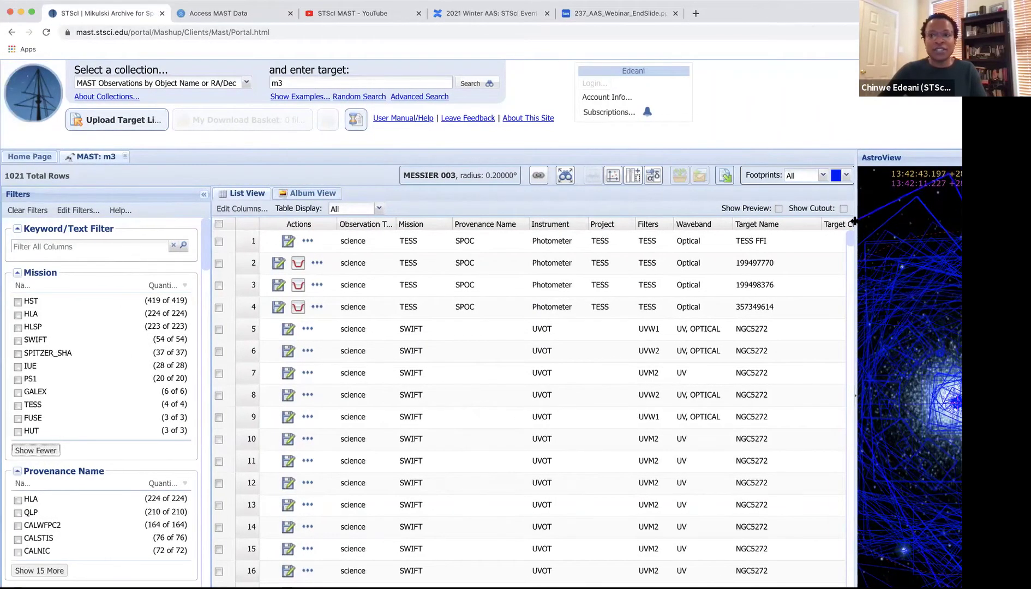
Widen AstroView beside the M3 results table and zoom in on the M3 cluster
{"action": "left_click_drag", "start_coordinate": [853, 220], "coordinate": [675, 212]}
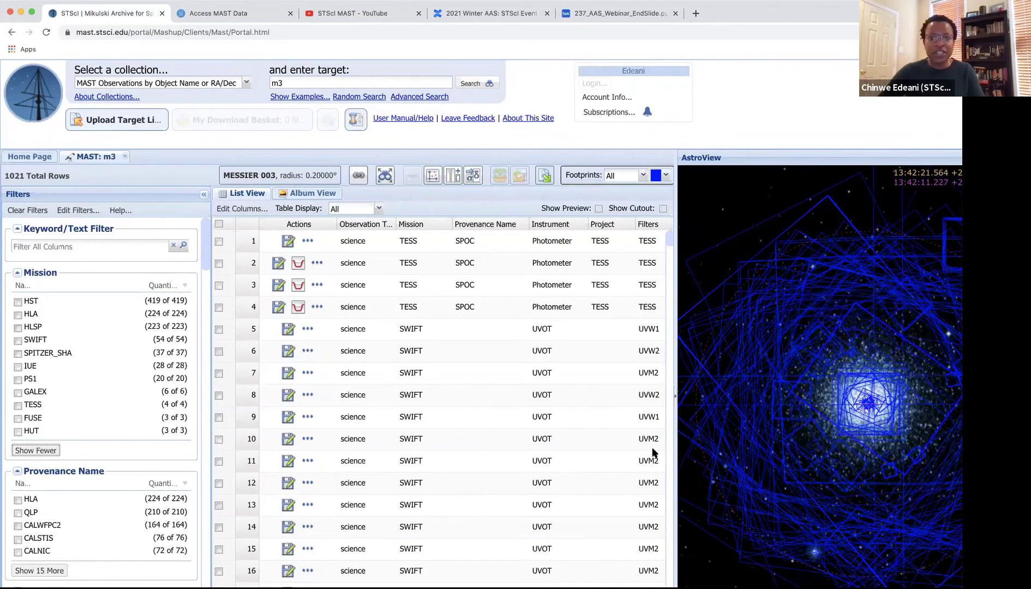
{"action": "left_click_drag", "start_coordinate": [675, 455], "coordinate": [534, 425]}
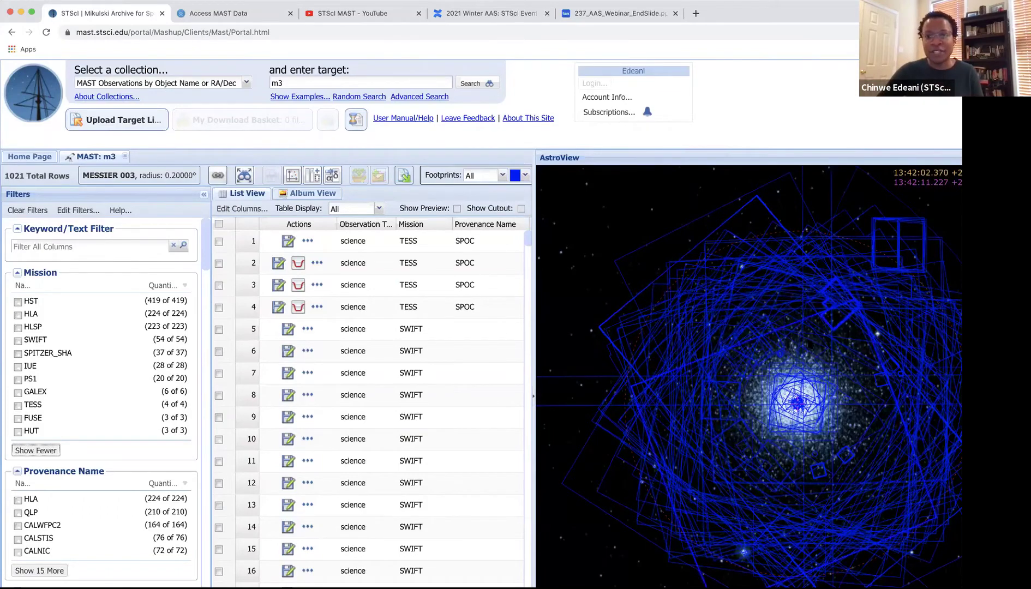
{"action": "scroll", "coordinate": [789, 382], "scroll_direction": "up", "scroll_amount": 5}
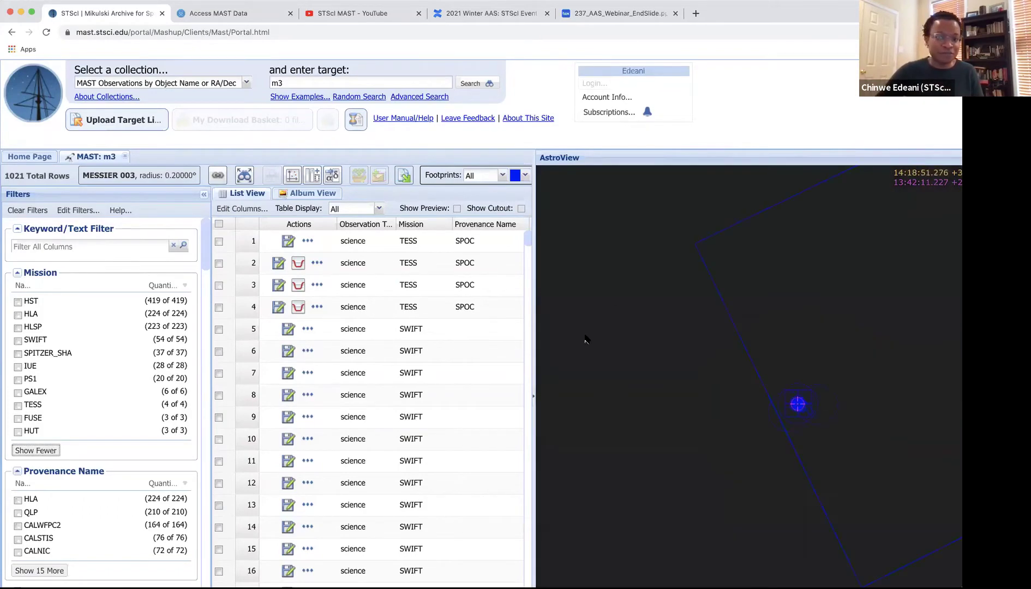
{"action": "scroll", "coordinate": [797, 403], "scroll_direction": "up", "scroll_amount": 3}
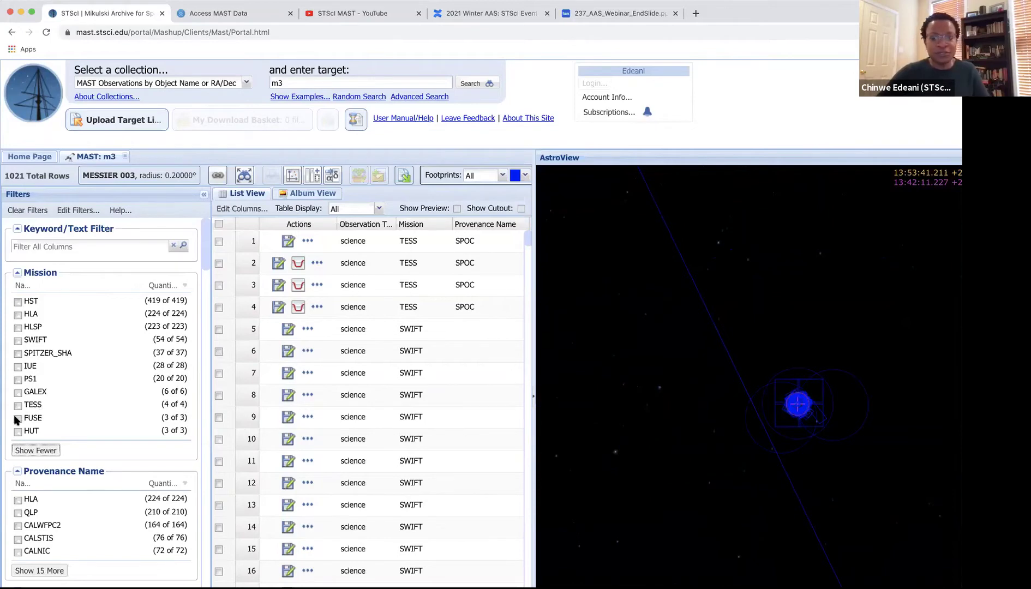
{"action": "left_click", "coordinate": [17, 418]}
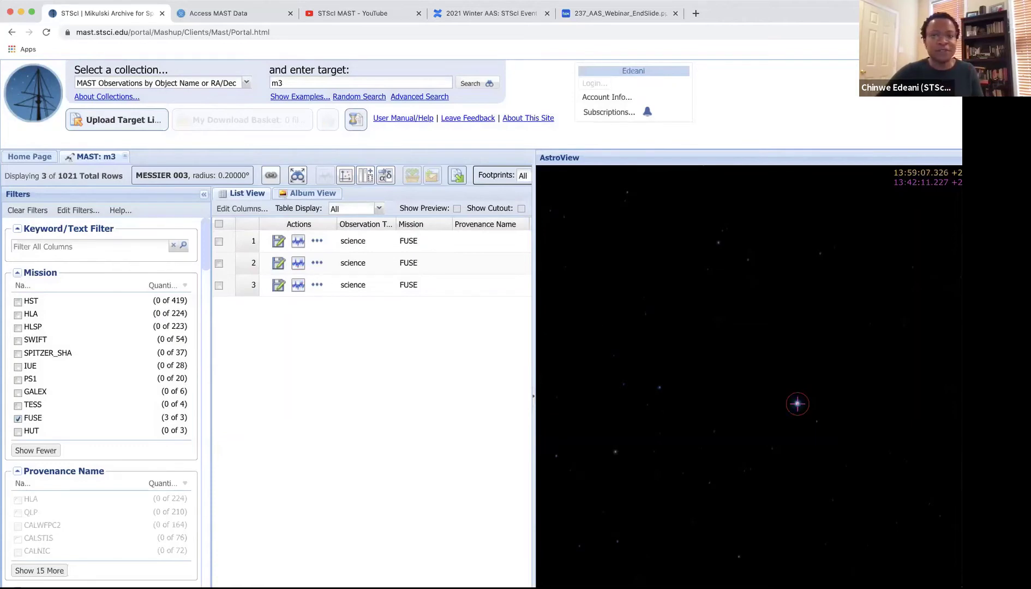
{"action": "left_click_drag", "start_coordinate": [533, 342], "coordinate": [630, 341]}
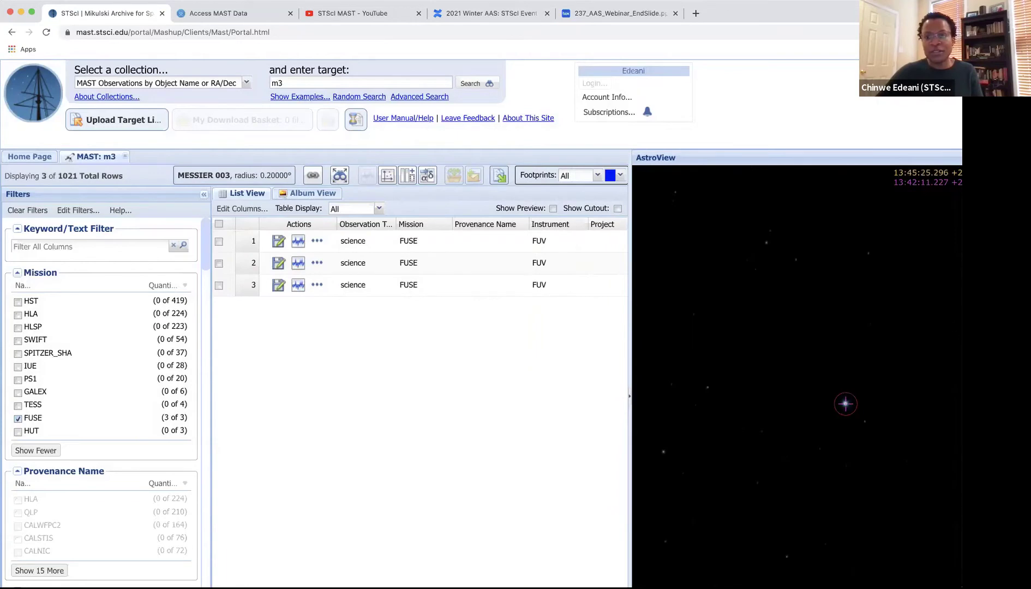
{"action": "scroll", "coordinate": [827, 448], "scroll_direction": "up", "scroll_amount": 10}
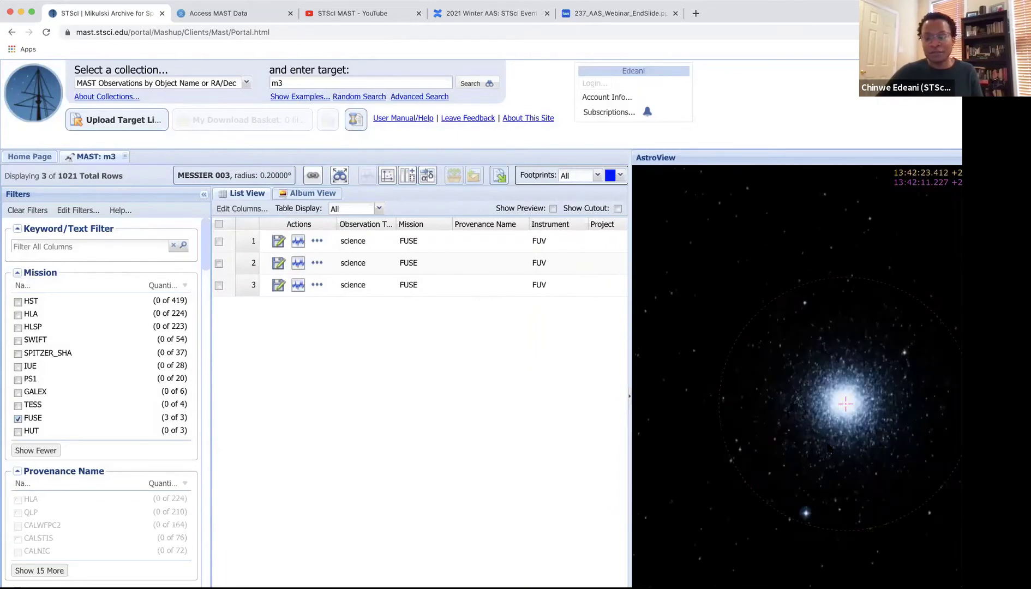
{"action": "scroll", "coordinate": [827, 448], "scroll_direction": "down", "scroll_amount": 10}
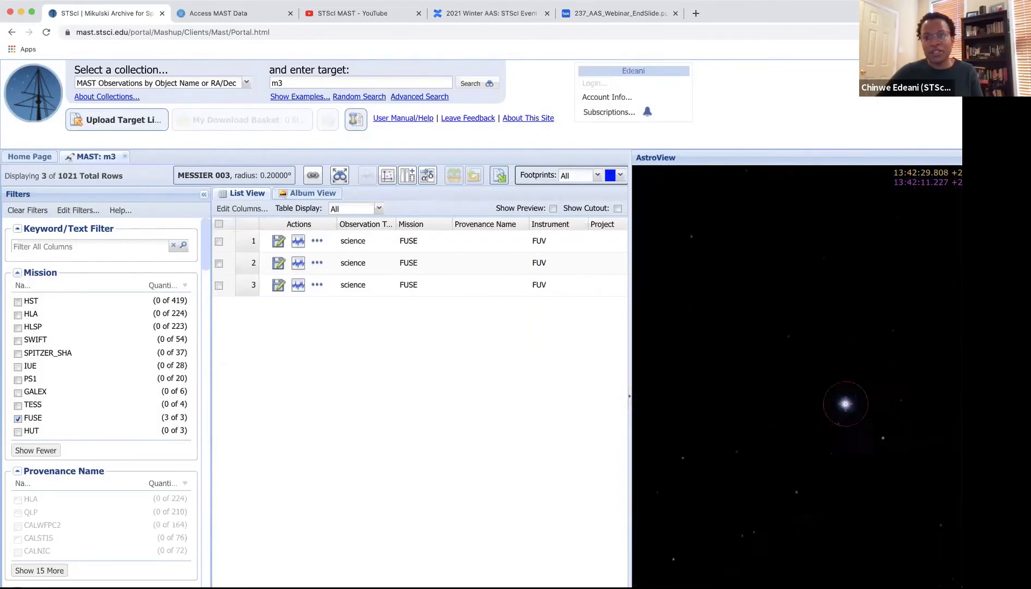
{"action": "scroll", "coordinate": [827, 448], "scroll_direction": "up", "scroll_amount": 10}
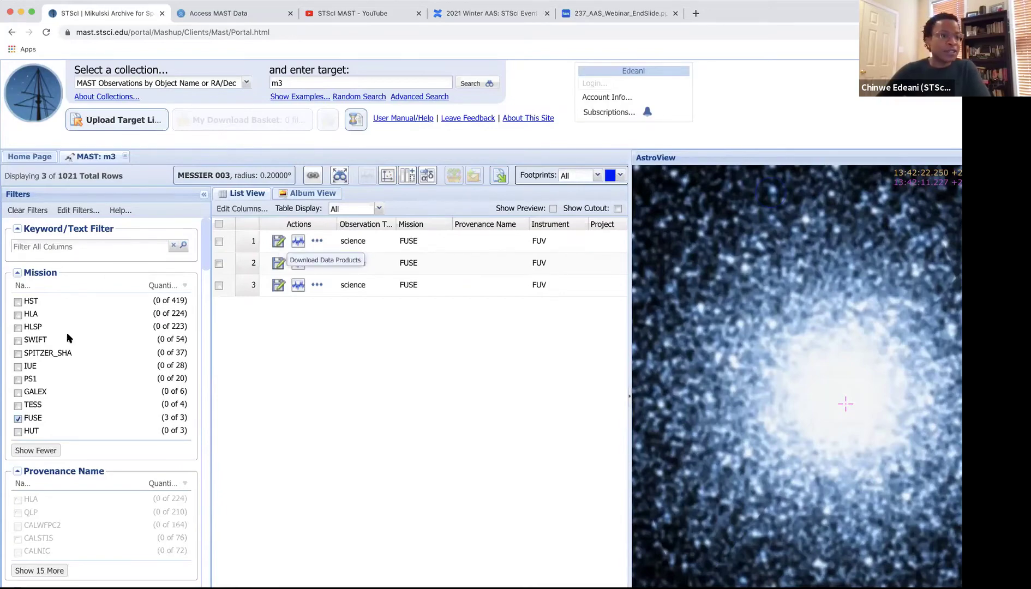
Filter the M3 results to HST only, select the first two observations, and widen Observation ID
{"action": "left_click", "coordinate": [18, 418]}
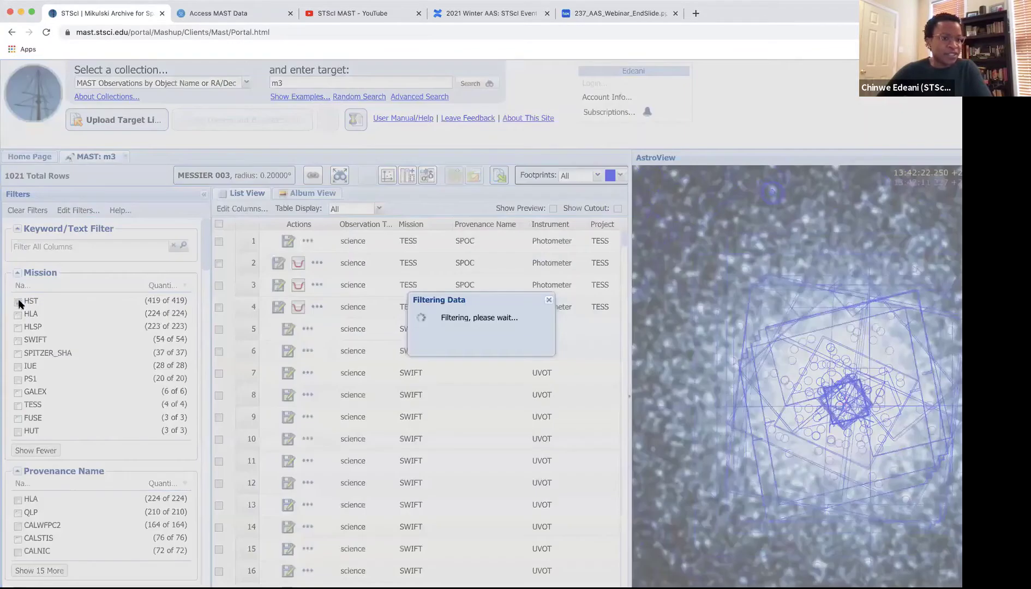
{"action": "left_click", "coordinate": [18, 302]}
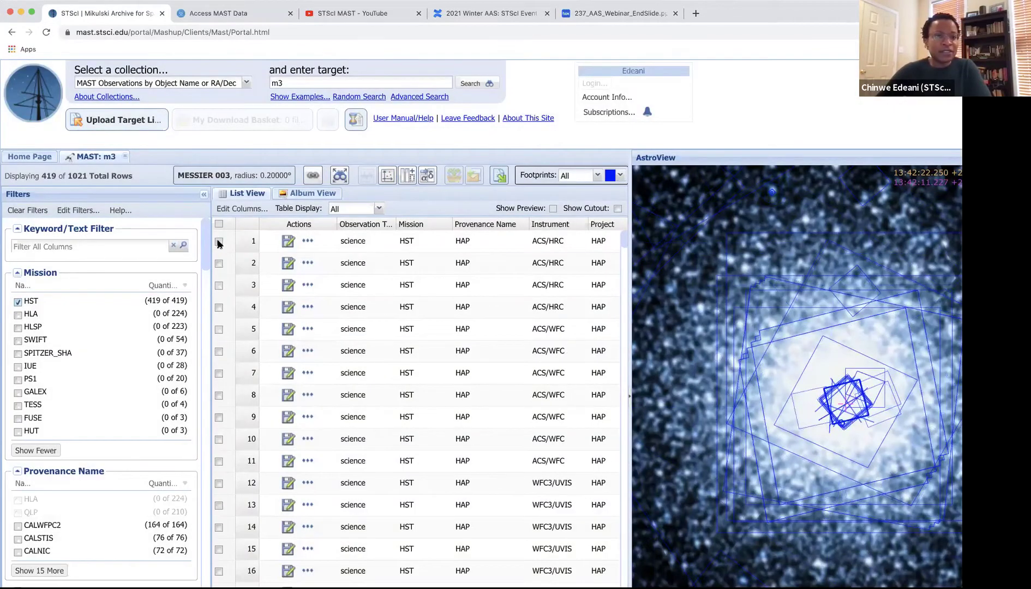
{"action": "left_click", "coordinate": [219, 241]}
{"action": "left_click", "coordinate": [219, 263]}
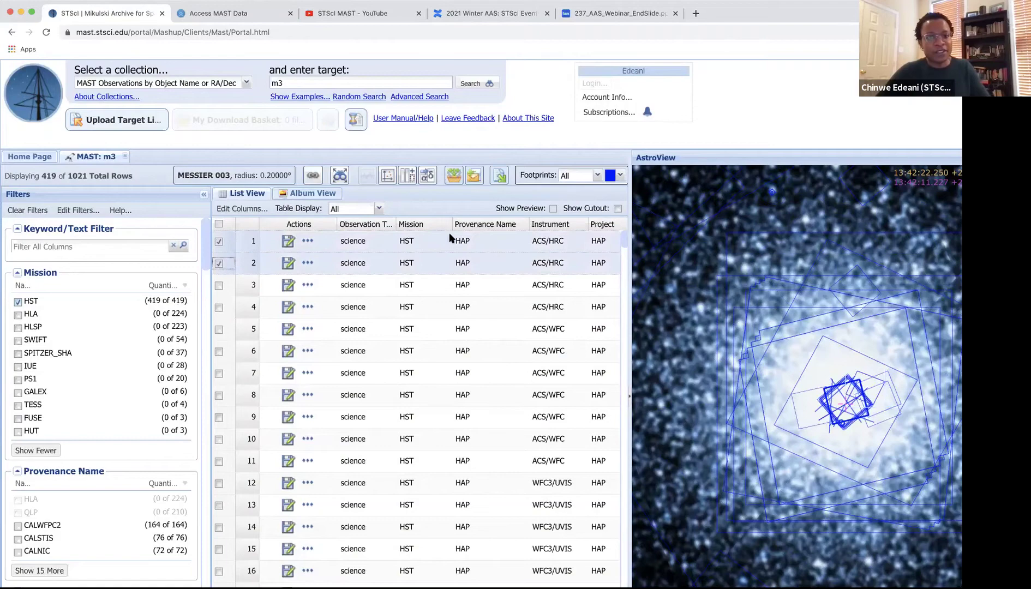
{"action": "scroll", "coordinate": [414, 258], "scroll_direction": "right", "scroll_amount": 5}
{"action": "scroll", "coordinate": [413, 257], "scroll_direction": "right", "scroll_amount": 6}
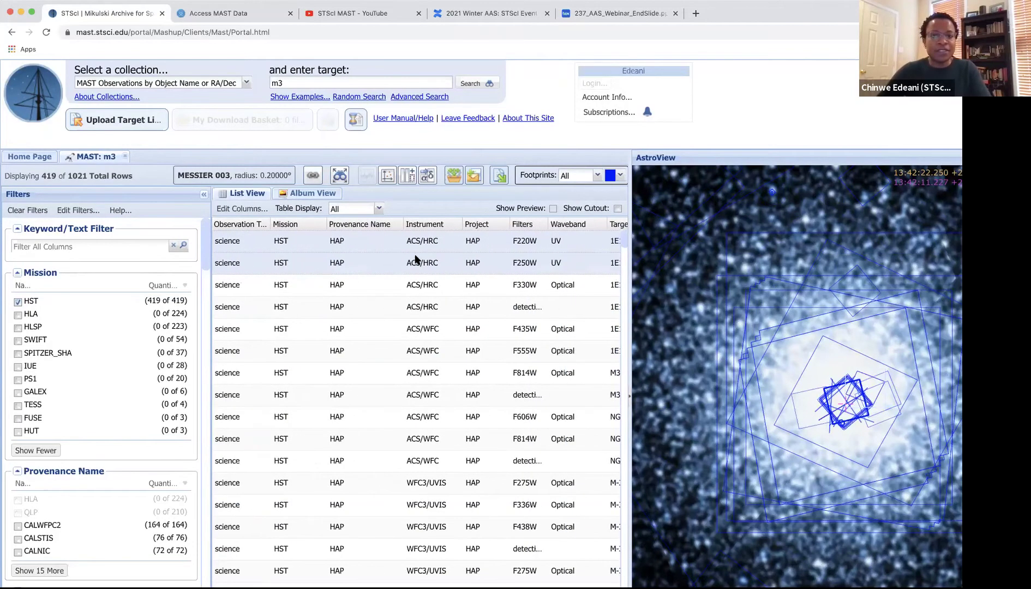
{"action": "scroll", "coordinate": [416, 260], "scroll_direction": "right", "scroll_amount": 1}
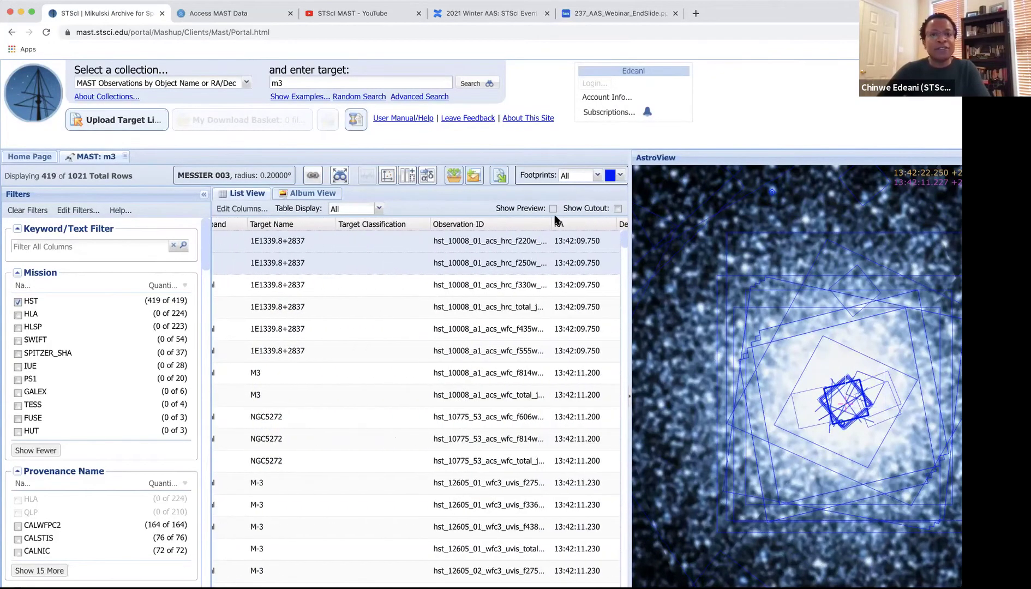
{"action": "double_click", "coordinate": [550, 225]}
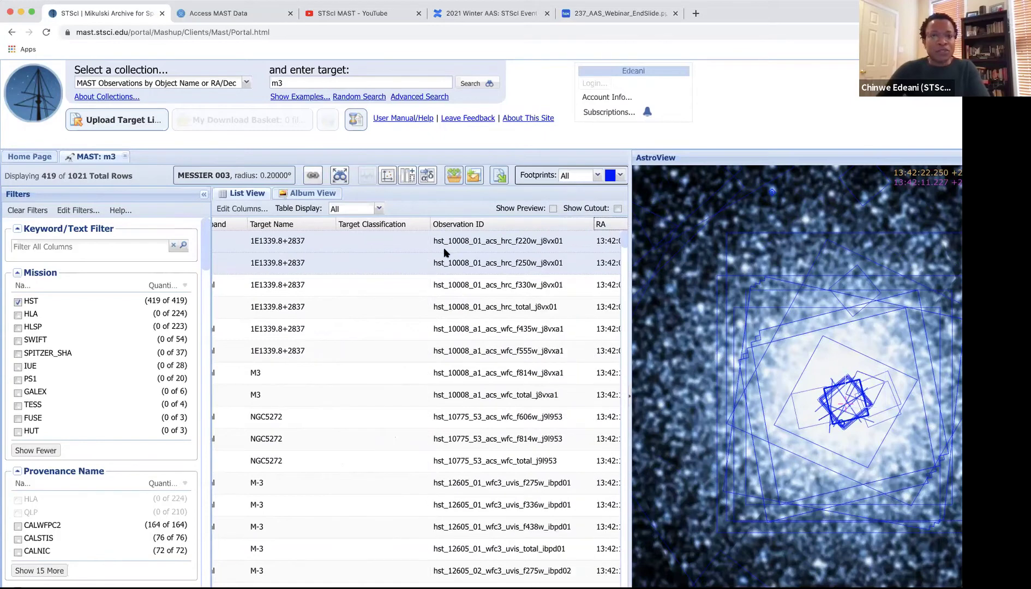
{"action": "scroll", "coordinate": [481, 264], "scroll_direction": "right", "scroll_amount": 2}
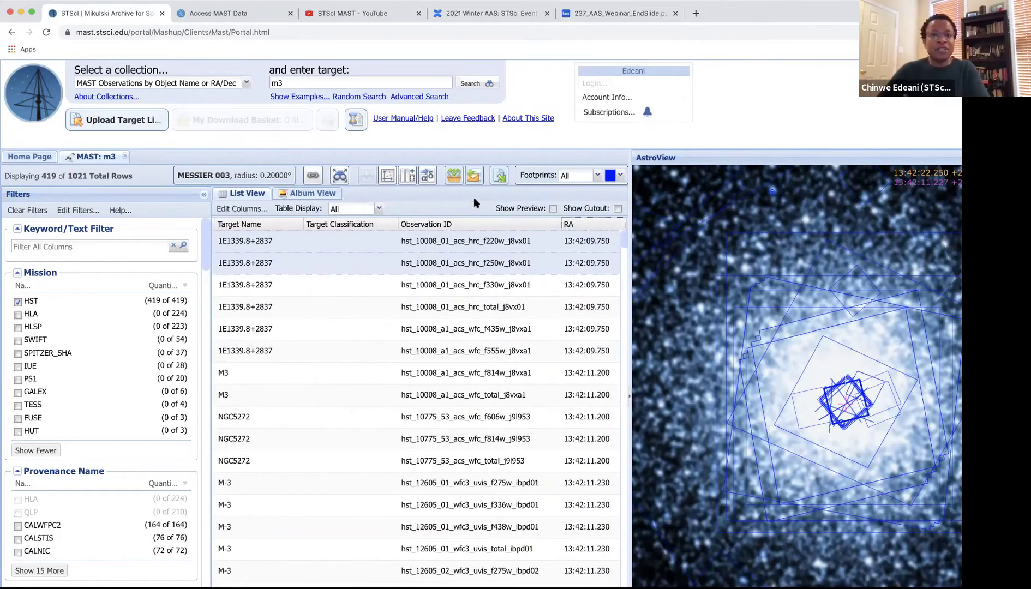
Add both observations to the Download Basket and expand the HST folder to show full file names
{"action": "left_click", "coordinate": [452, 176]}
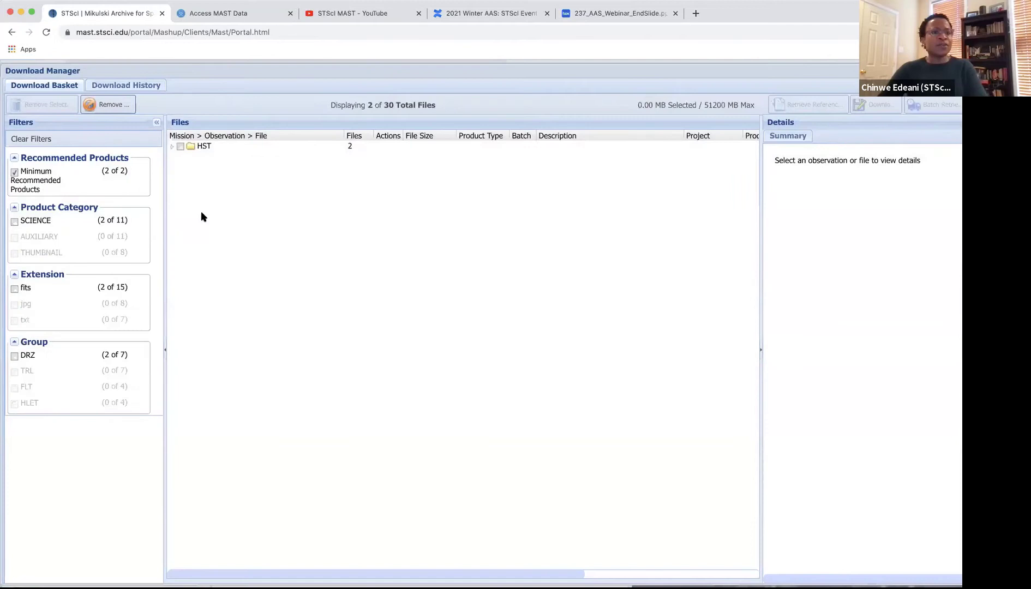
{"action": "left_click", "coordinate": [171, 148]}
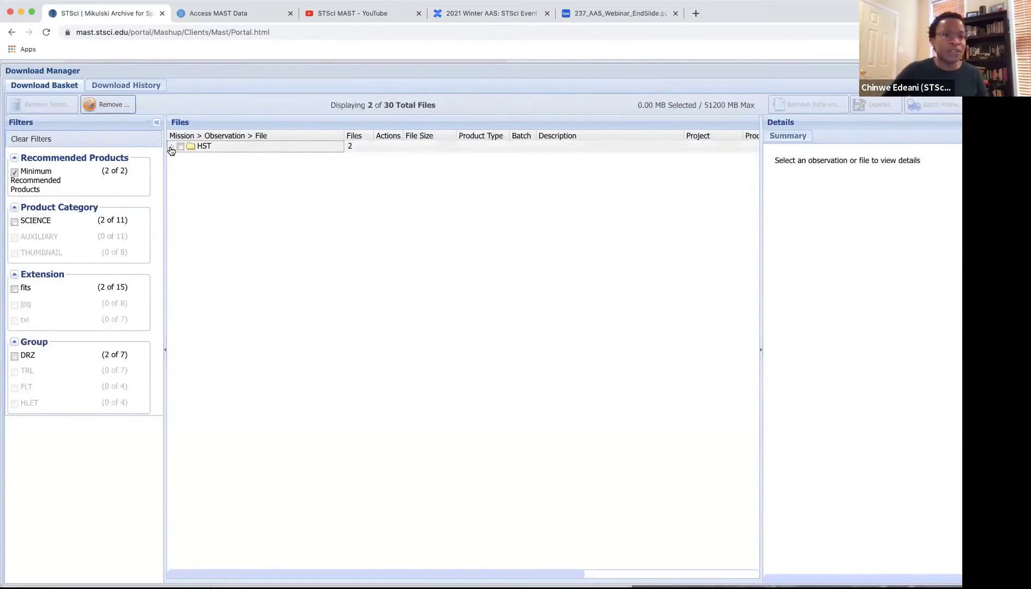
{"action": "left_click", "coordinate": [182, 158]}
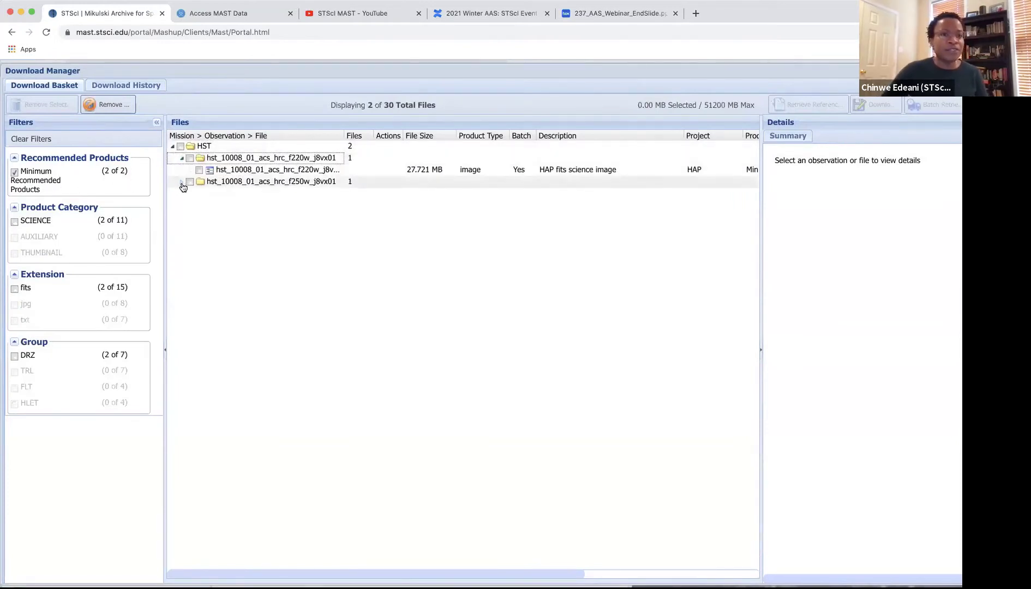
{"action": "left_click", "coordinate": [182, 183]}
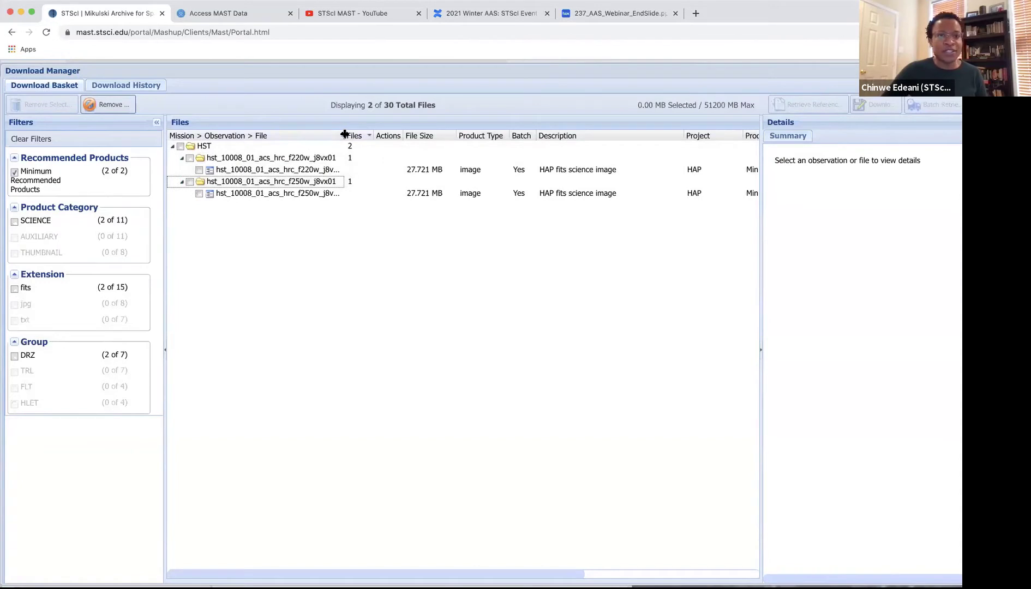
{"action": "left_click_drag", "start_coordinate": [345, 134], "coordinate": [430, 135]}
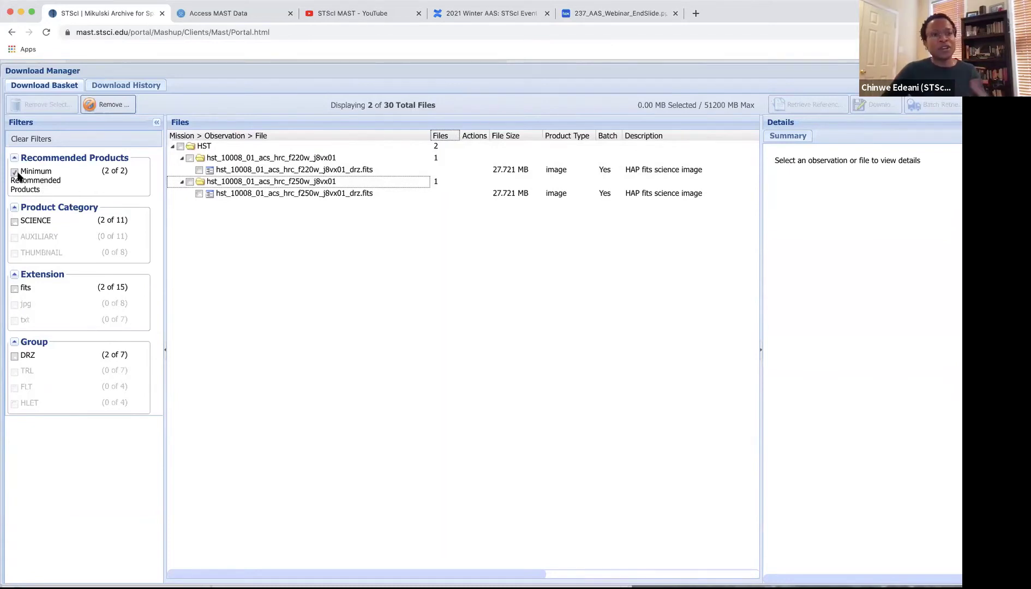
Show all products and download the four hst_10008_01_acs_hrc_total_j8vx01 files (28.01 MB)
{"action": "left_click", "coordinate": [15, 173]}
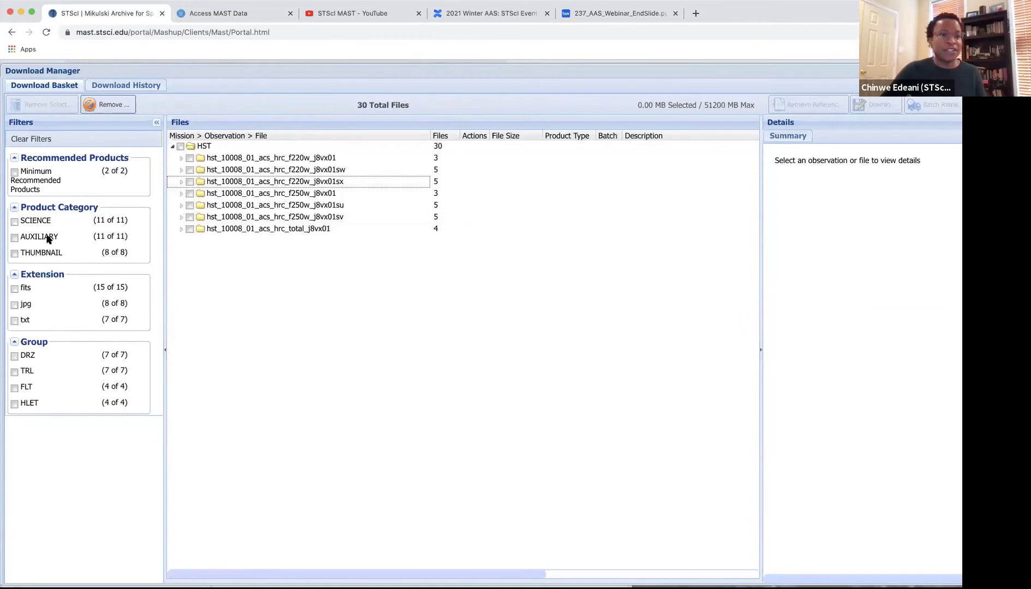
{"action": "left_click", "coordinate": [181, 229]}
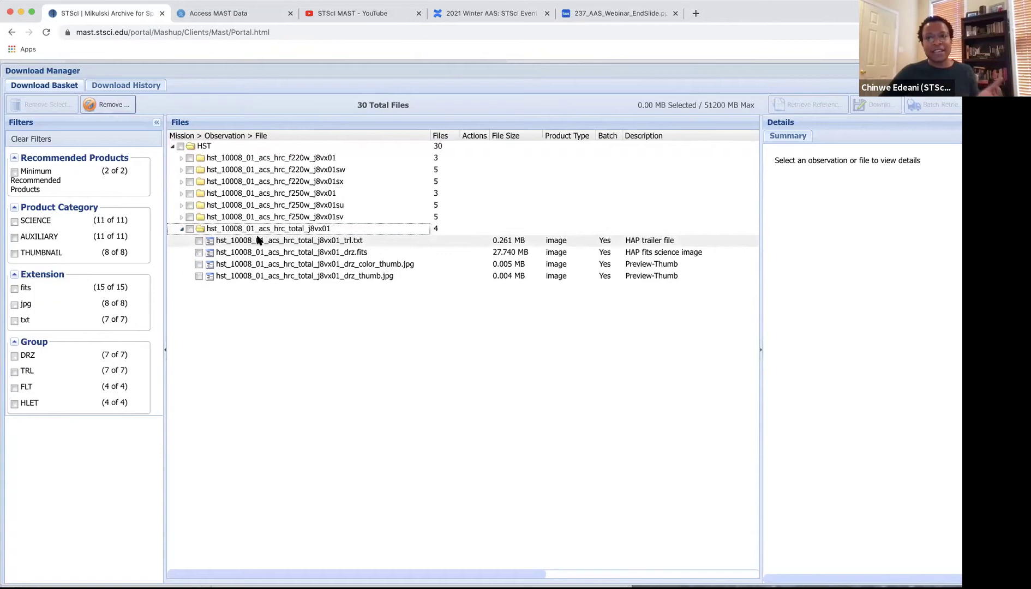
{"action": "left_click", "coordinate": [189, 229]}
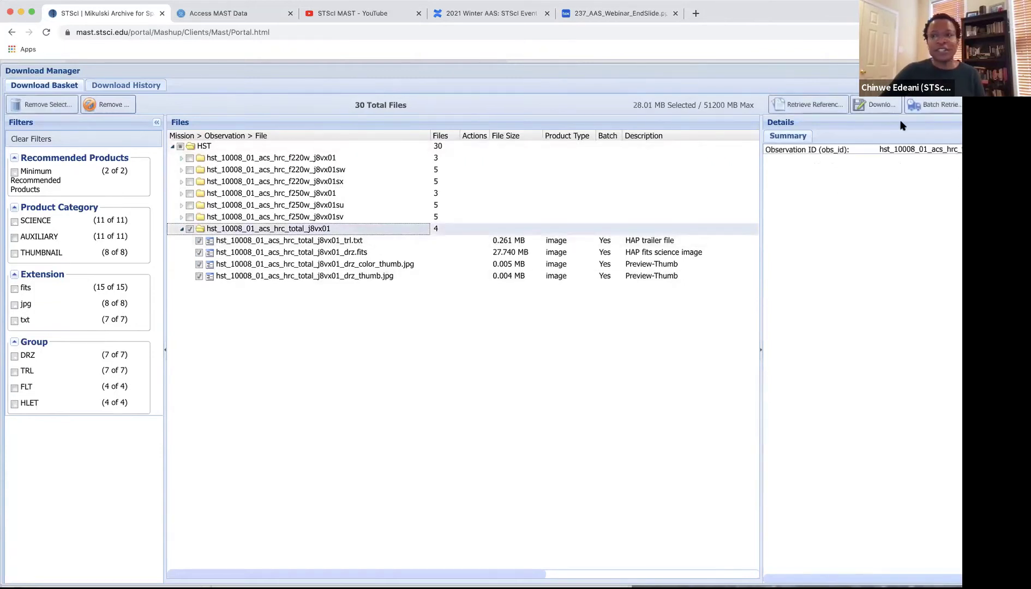
{"action": "left_click", "coordinate": [877, 106]}
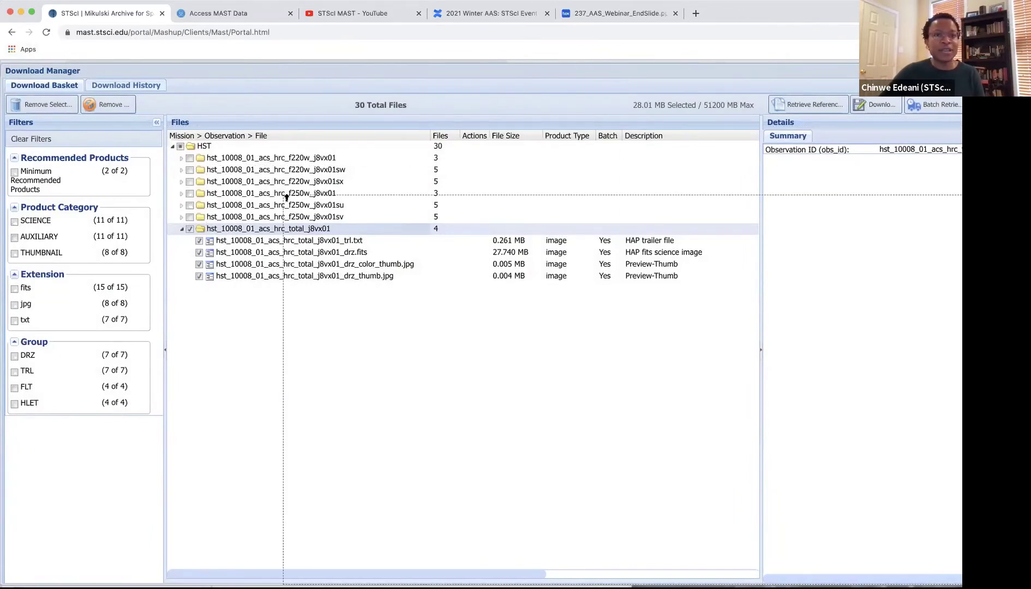
Close the Download Manager, open Advanced Search, and scroll its columns list to Principal Investigator
{"action": "left_click", "coordinate": [820, 230]}
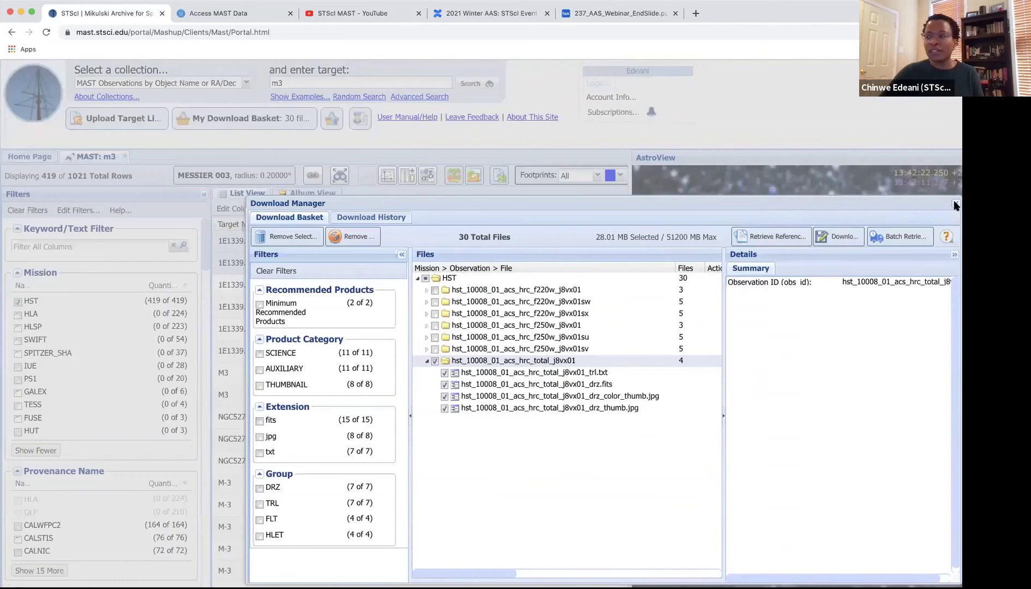
{"action": "left_click", "coordinate": [956, 203]}
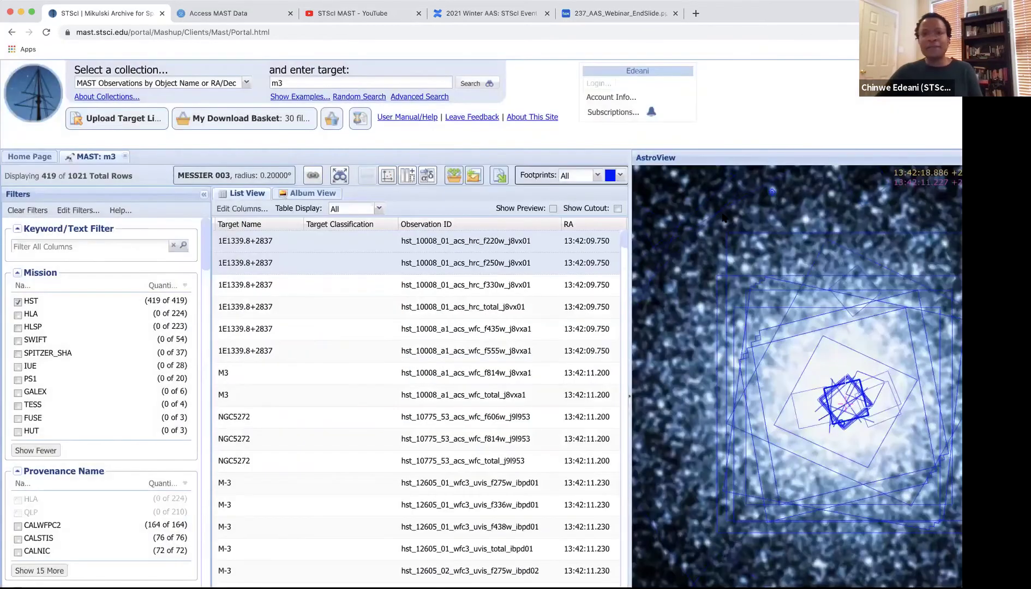
{"action": "left_click", "coordinate": [405, 98]}
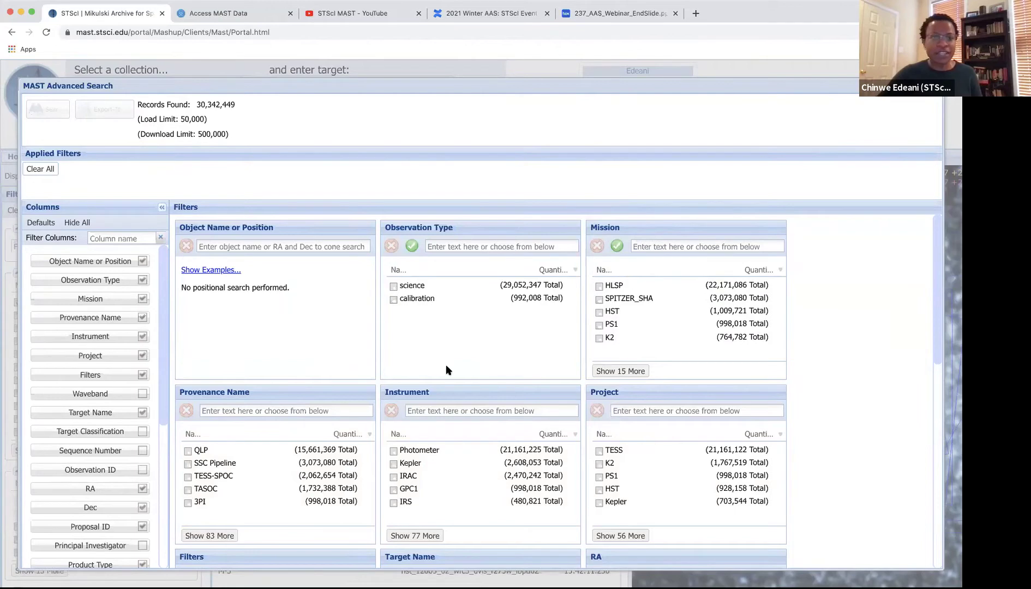
{"action": "scroll", "coordinate": [455, 371], "scroll_direction": "down", "scroll_amount": 3}
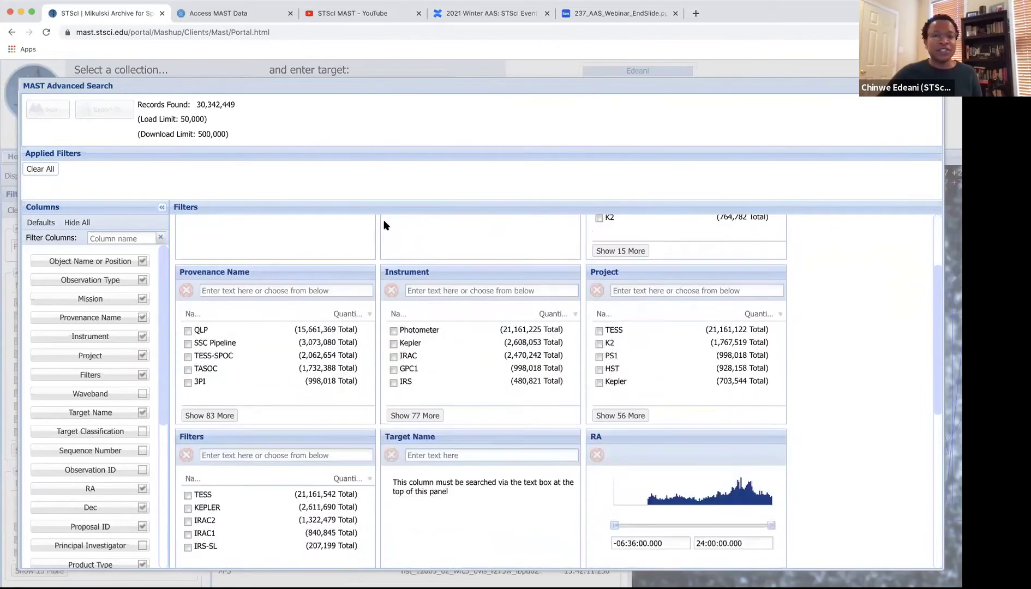
{"action": "scroll", "coordinate": [509, 375], "scroll_direction": "down", "scroll_amount": 2}
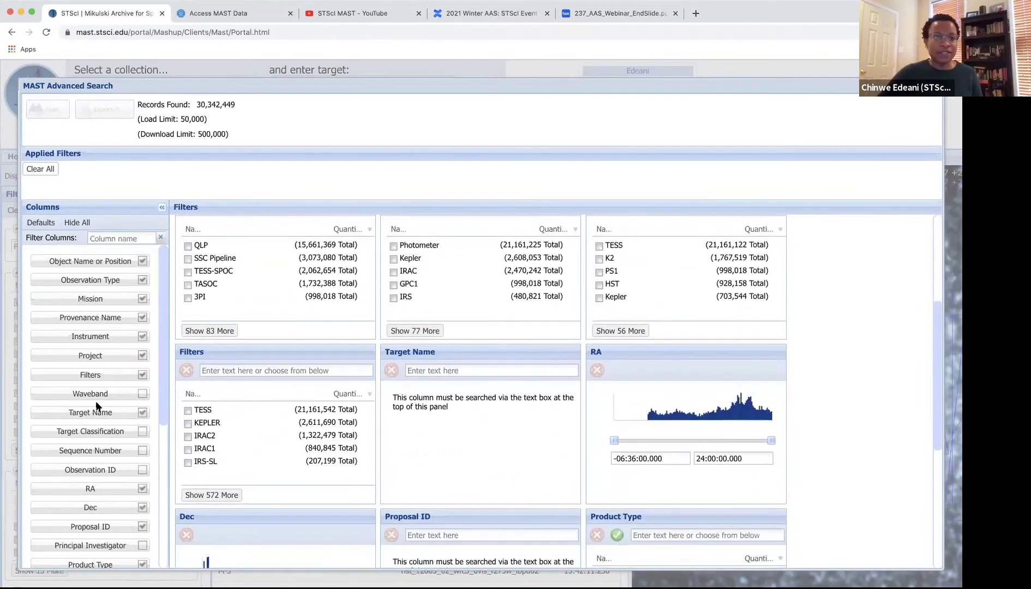
{"action": "scroll", "coordinate": [95, 323], "scroll_direction": "down", "scroll_amount": 2}
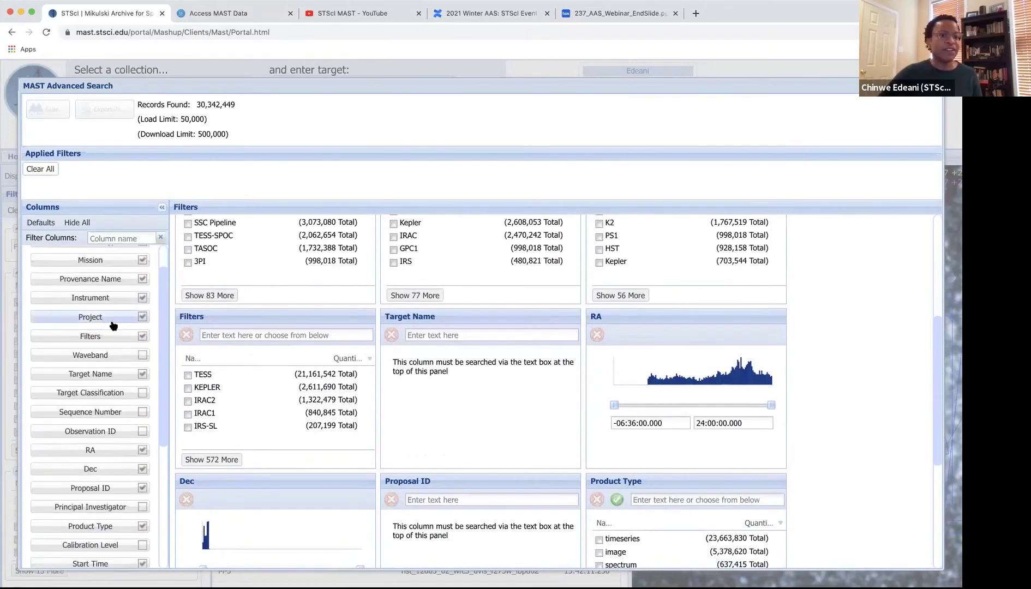
{"action": "scroll", "coordinate": [113, 325], "scroll_direction": "down", "scroll_amount": 2}
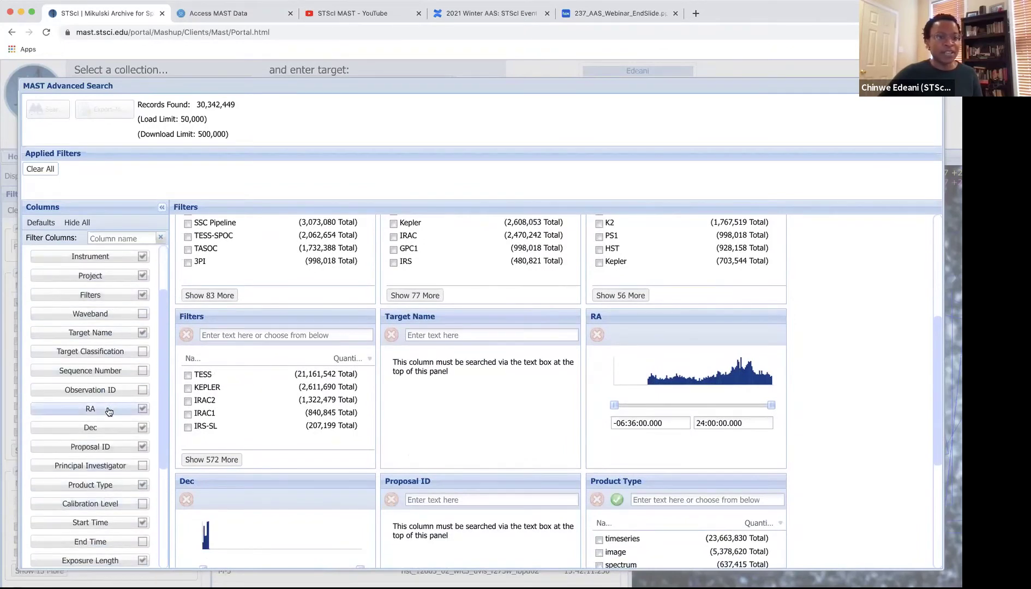
{"action": "scroll", "coordinate": [109, 411], "scroll_direction": "down", "scroll_amount": 1}
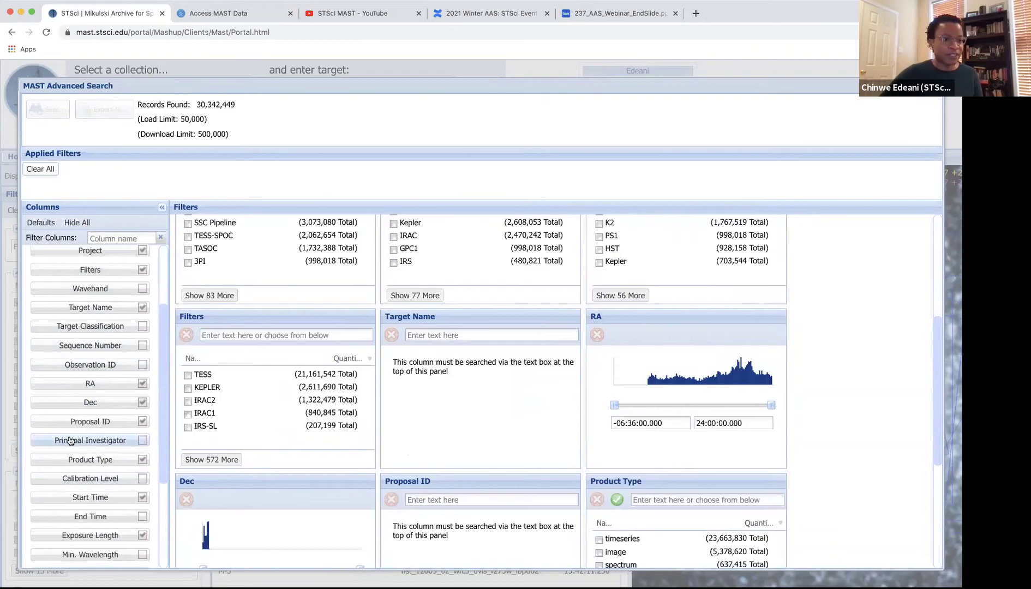
{"action": "scroll", "coordinate": [72, 441], "scroll_direction": "down", "scroll_amount": 1}
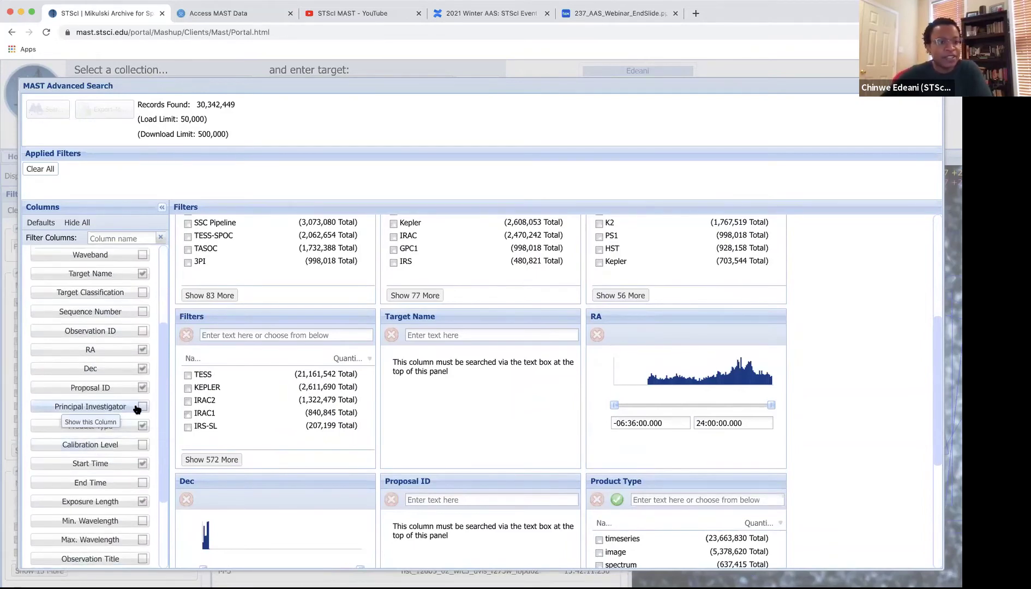
Add a Principal Investigator filter panel and enter an investigator's name
{"action": "left_click", "coordinate": [108, 410]}
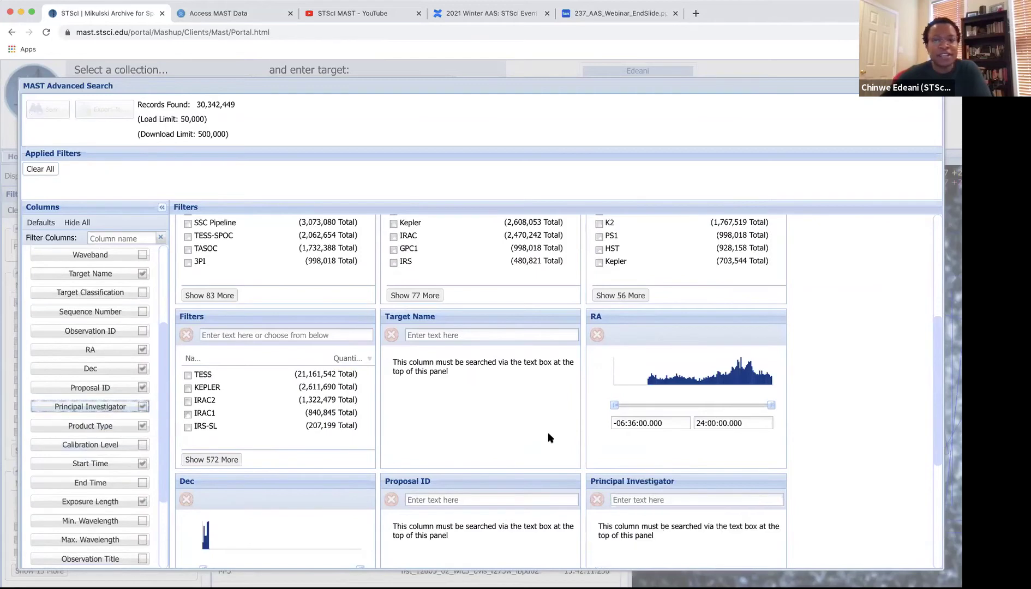
{"action": "scroll", "coordinate": [555, 442], "scroll_direction": "down", "scroll_amount": 2}
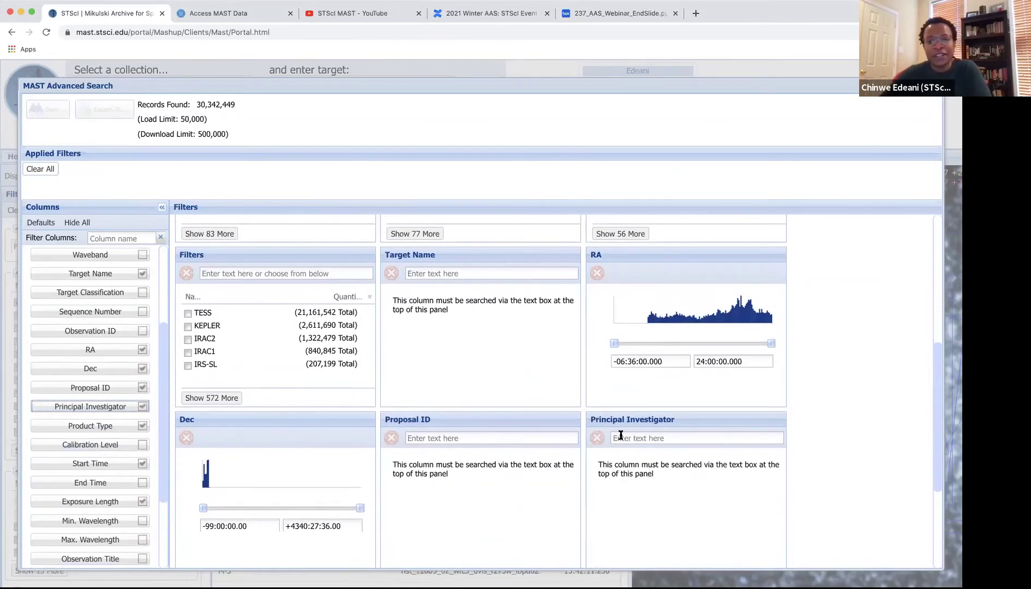
{"action": "left_click", "coordinate": [621, 436]}
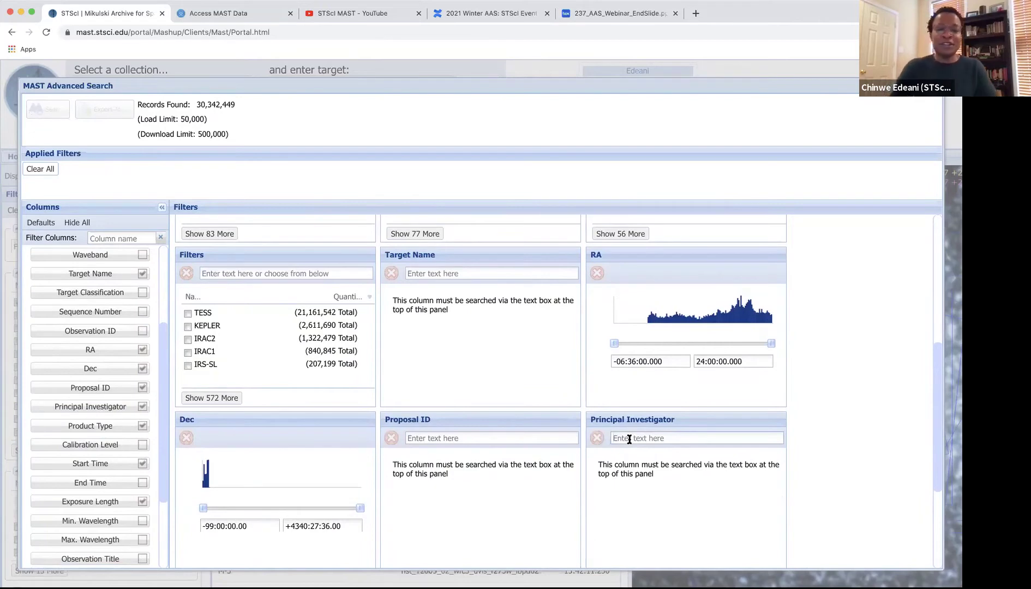
{"action": "type", "text": "edeani"}
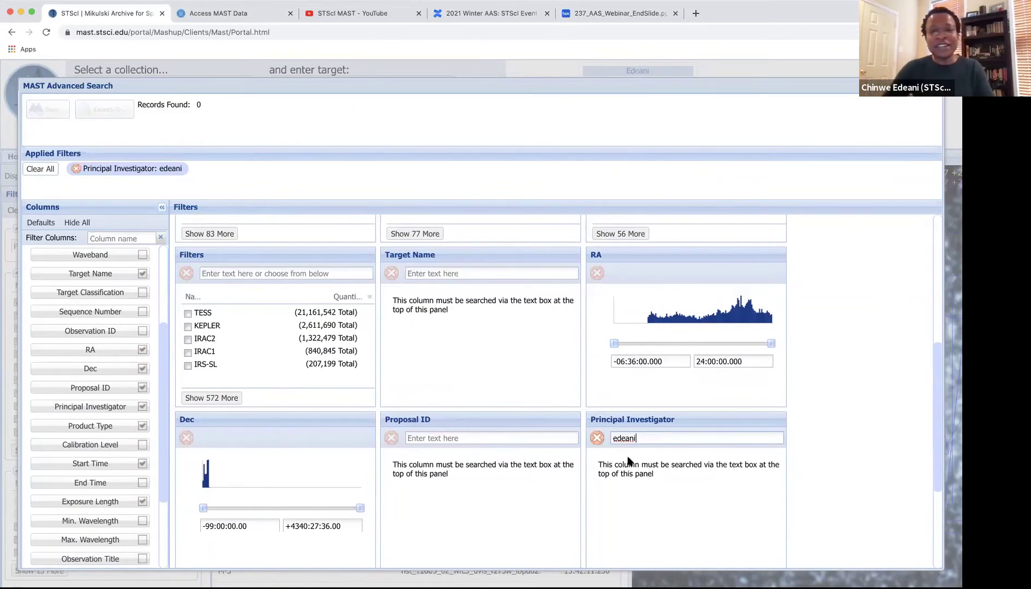
Replace it with proposal ID 14140, leaving 30 records, and run the advanced search
{"action": "left_click", "coordinate": [597, 438]}
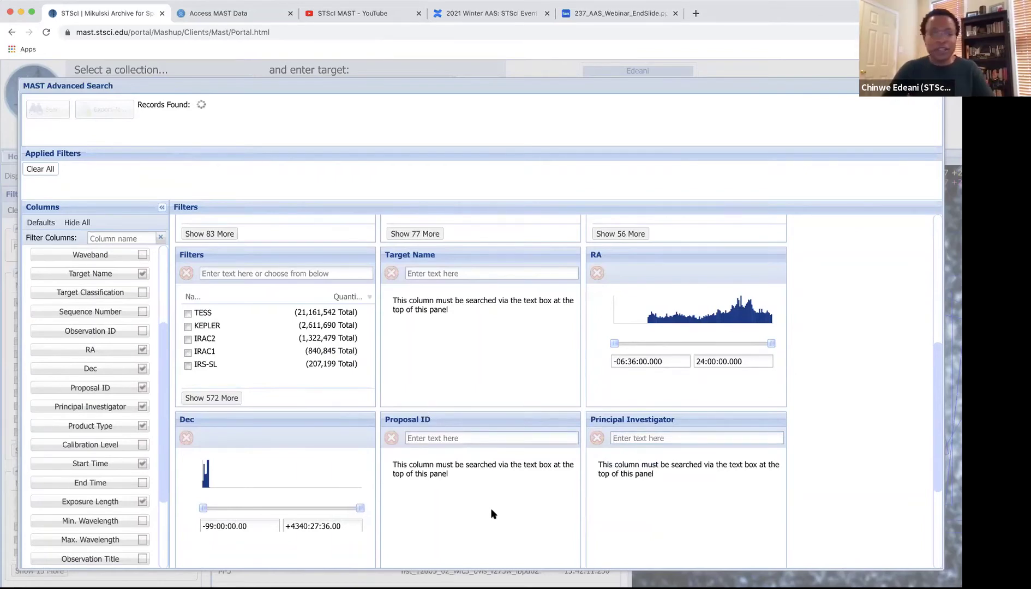
{"action": "type", "text": "1414"}
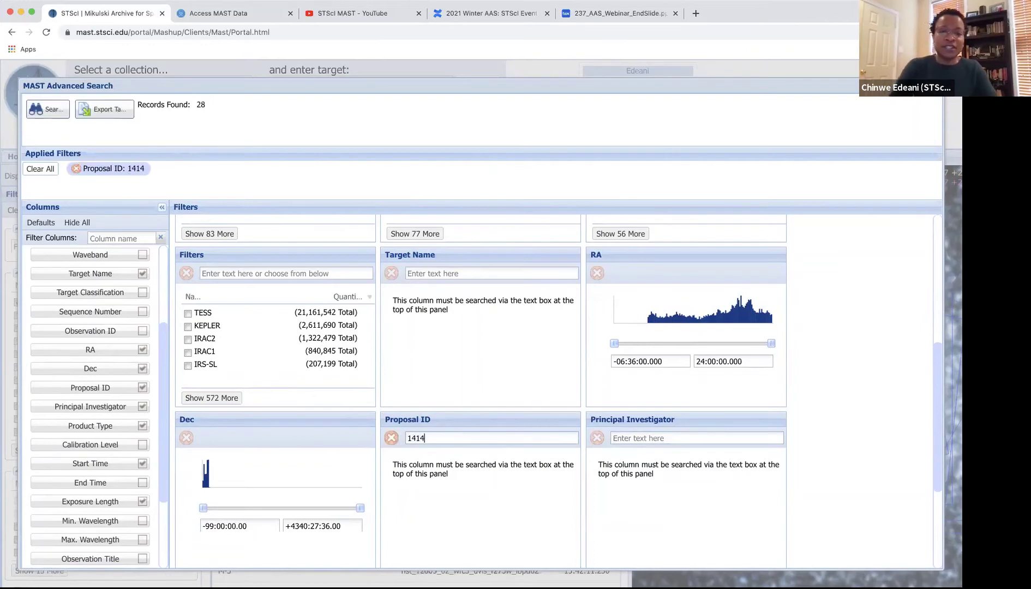
{"action": "type", "text": "0"}
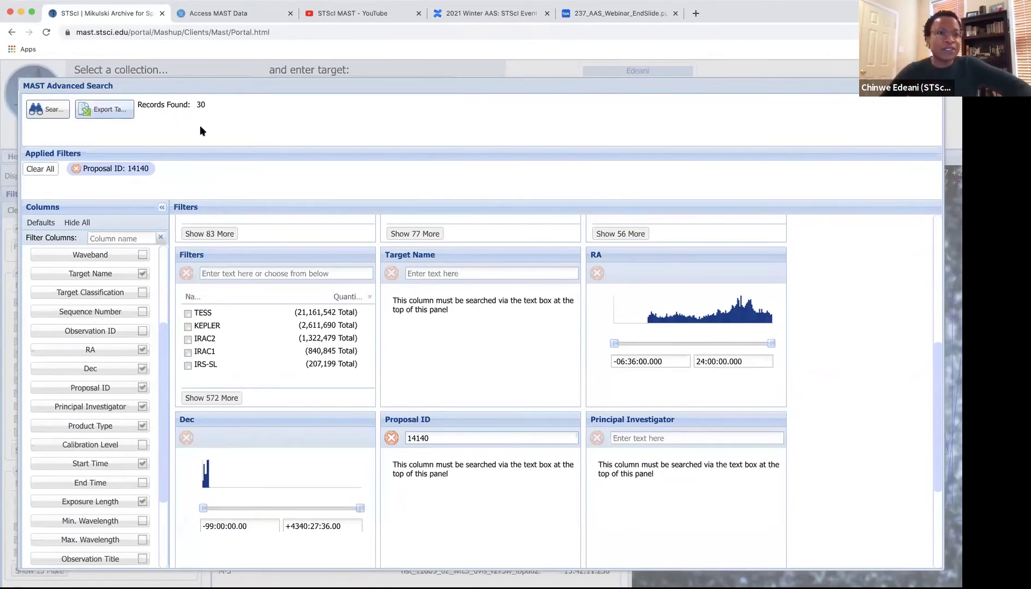
{"action": "left_click", "coordinate": [54, 111]}
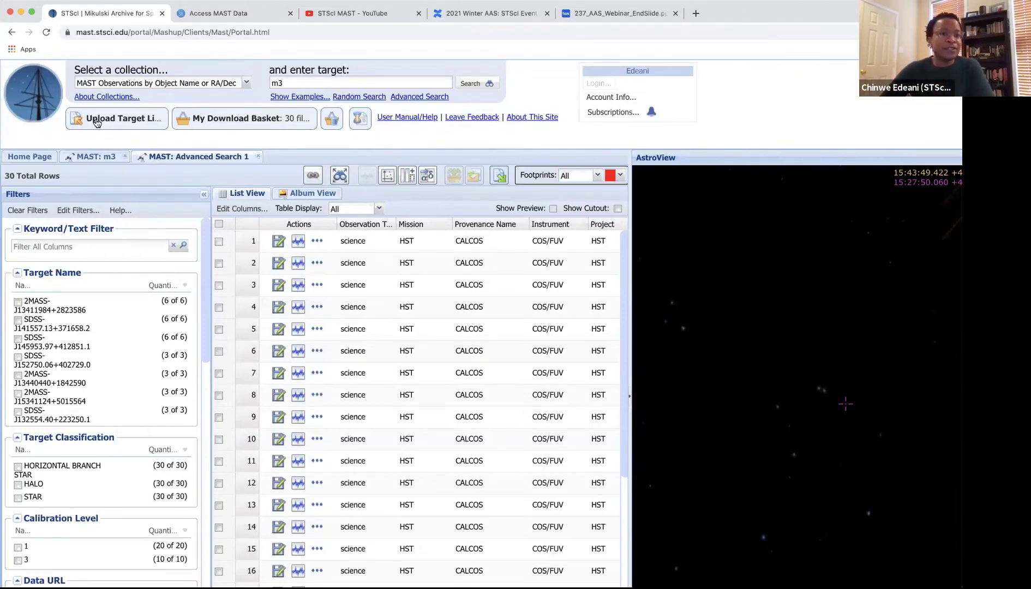
Upload coord.csv as a target list, creating a table of seven ra/dec positions
{"action": "left_click", "coordinate": [120, 119]}
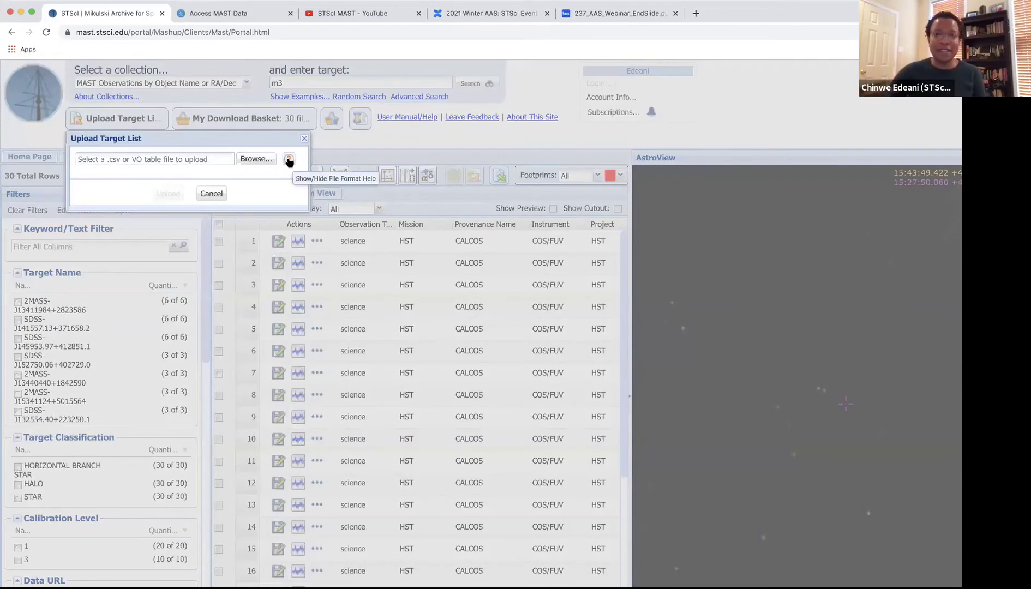
{"action": "left_click", "coordinate": [256, 159]}
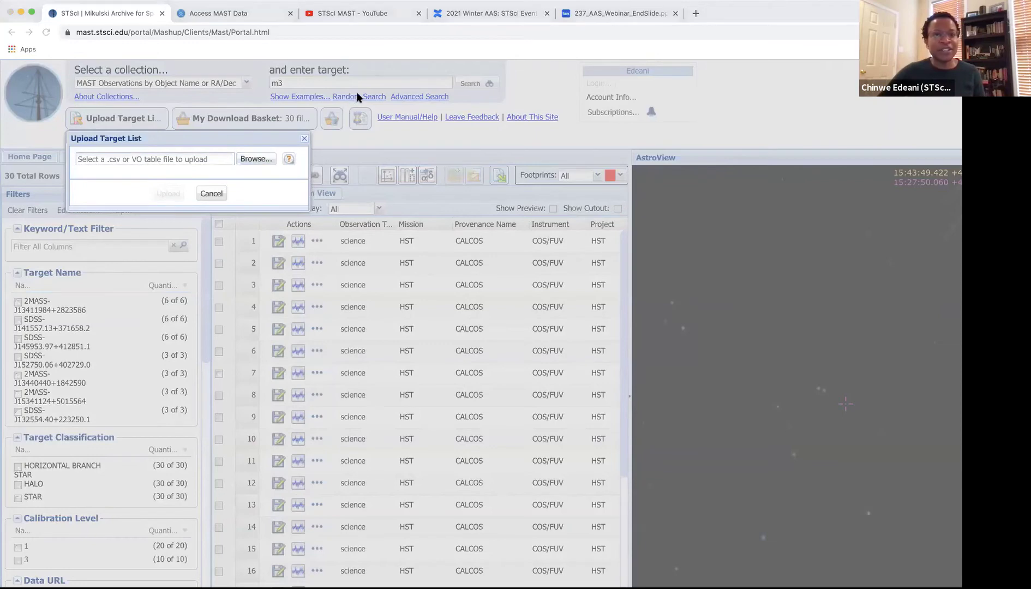
{"action": "key", "text": "Return"}
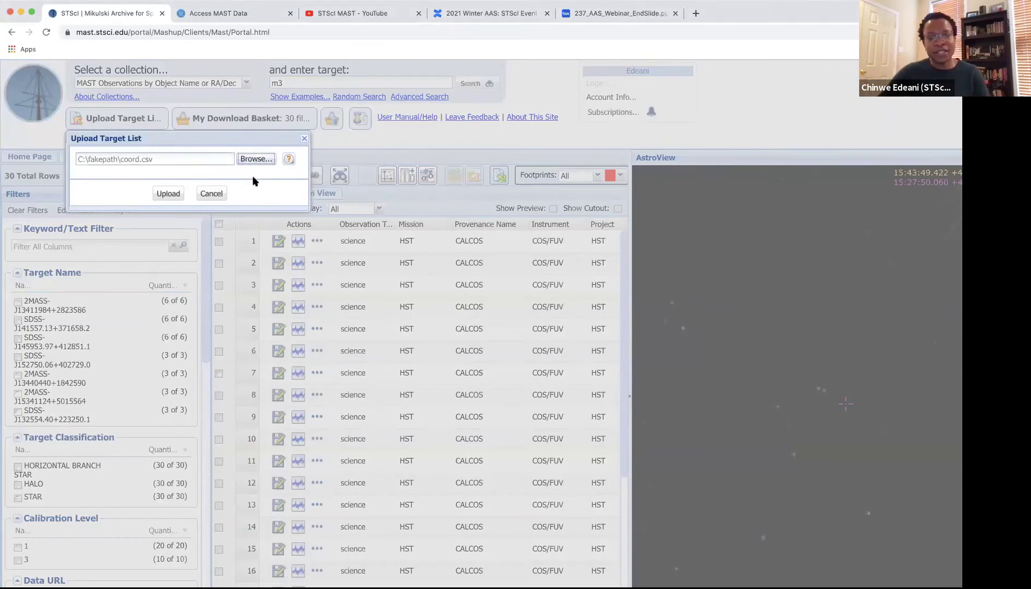
{"action": "left_click", "coordinate": [172, 193]}
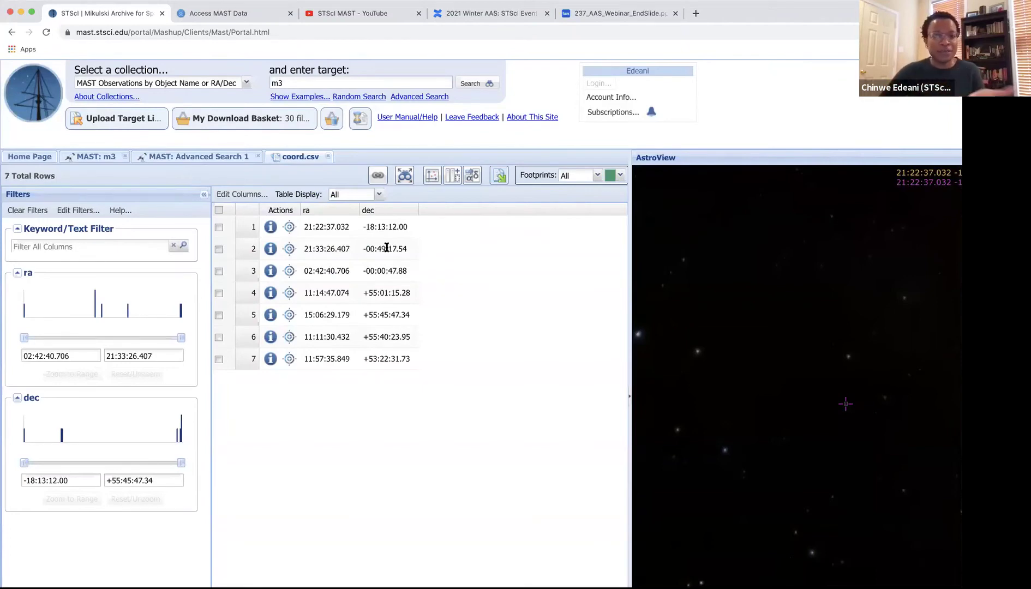
Cross-match the uploaded coord.csv targets against TIC within 3 arcseconds, yielding 13 matched rows
{"action": "left_click", "coordinate": [404, 175]}
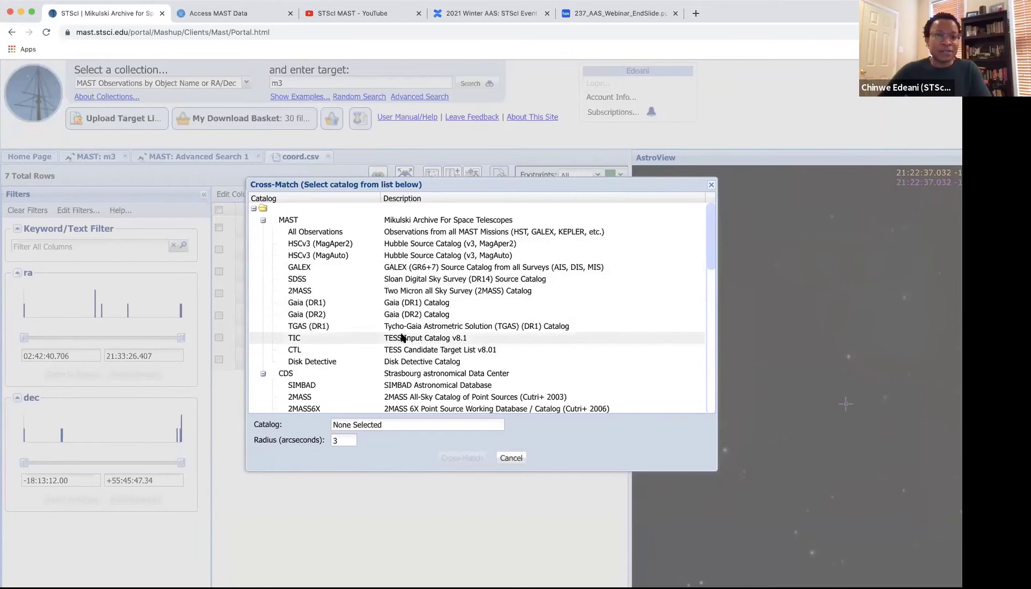
{"action": "left_click", "coordinate": [434, 339]}
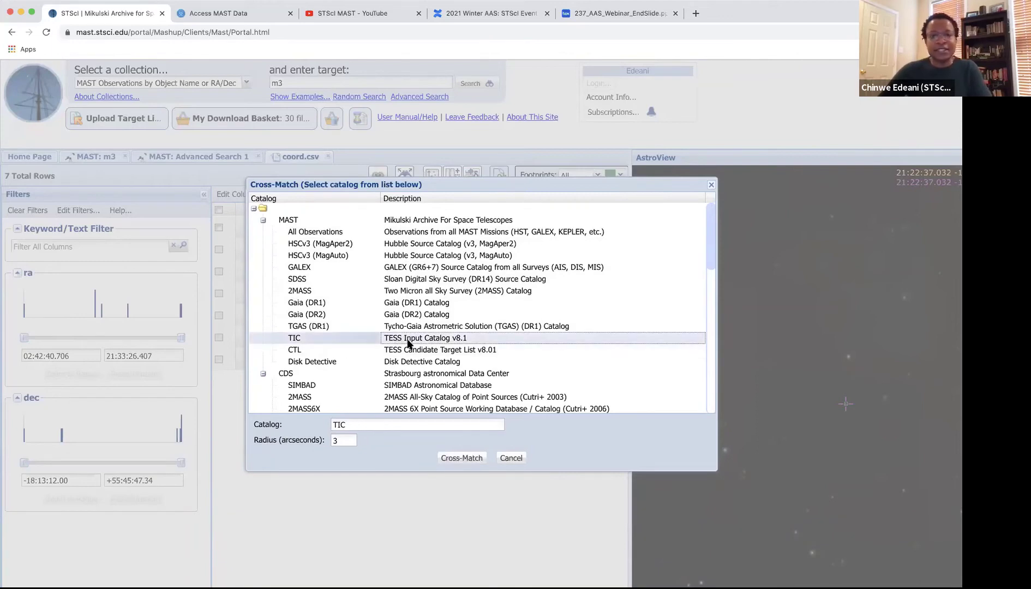
{"action": "double_click", "coordinate": [334, 441]}
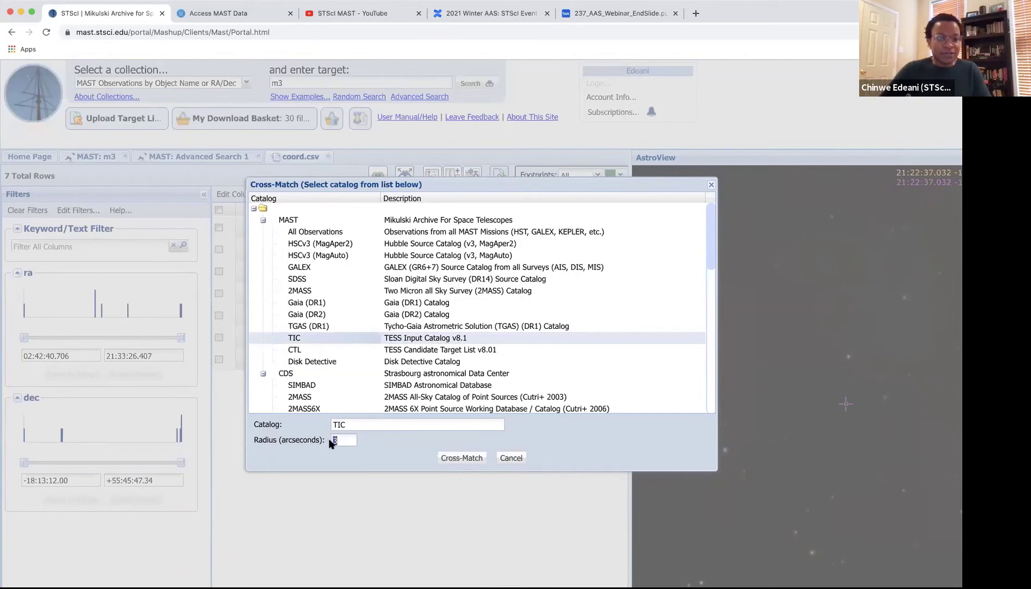
{"action": "left_click", "coordinate": [476, 458]}
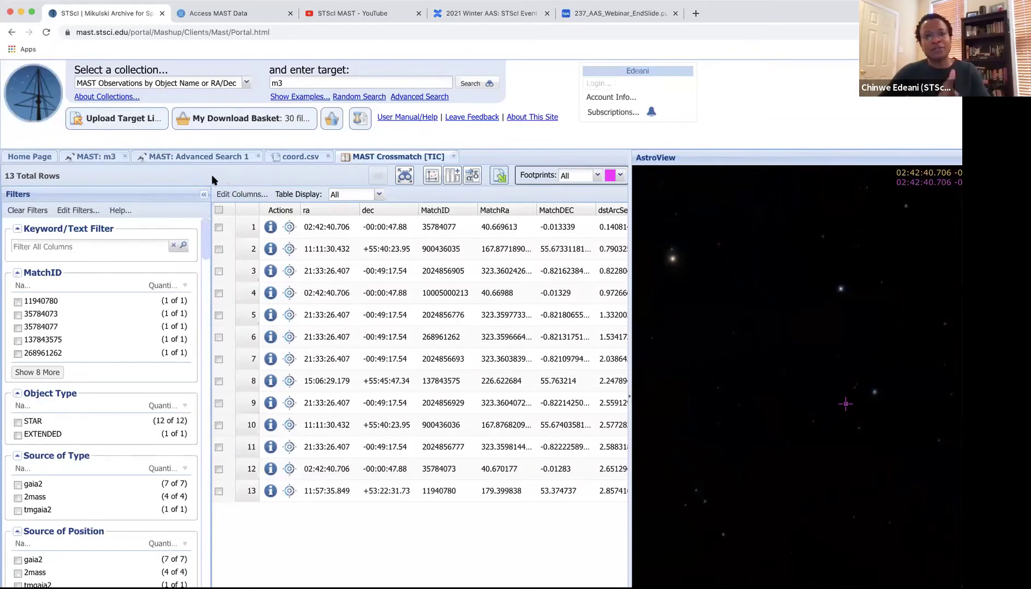
Back on the MAST: m3 results, change the collection from MAST Catalogs to All Virtual Observatory Collections
{"action": "left_click", "coordinate": [102, 159]}
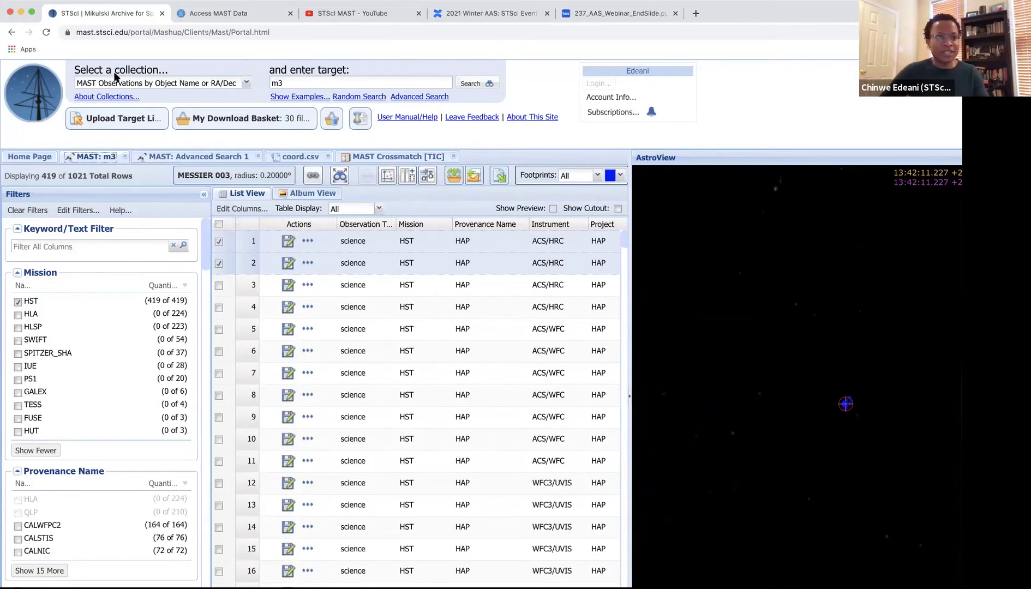
{"action": "left_click", "coordinate": [246, 85]}
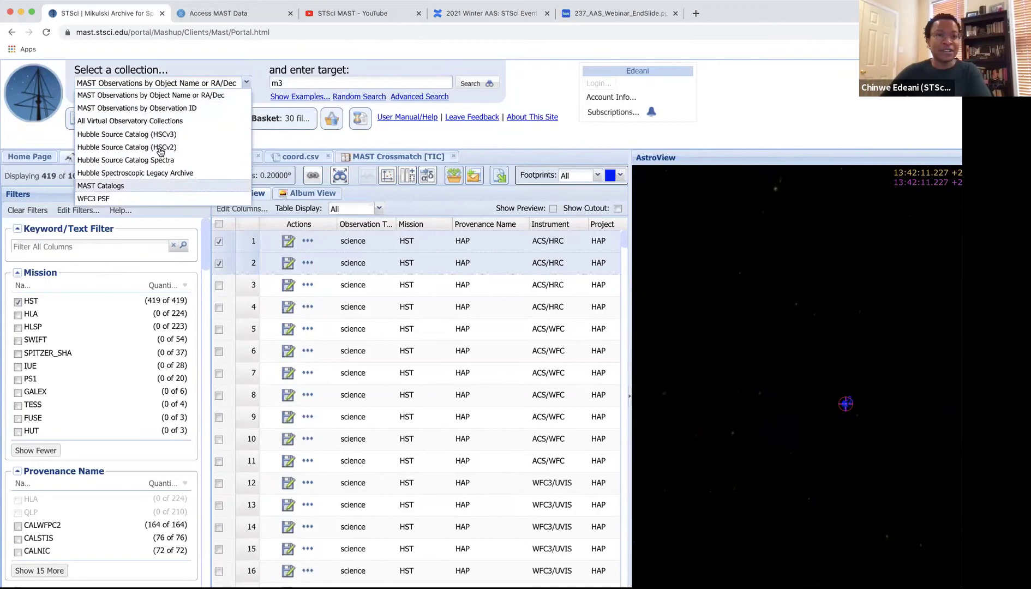
{"action": "left_click", "coordinate": [125, 186]}
{"action": "left_click", "coordinate": [251, 101]}
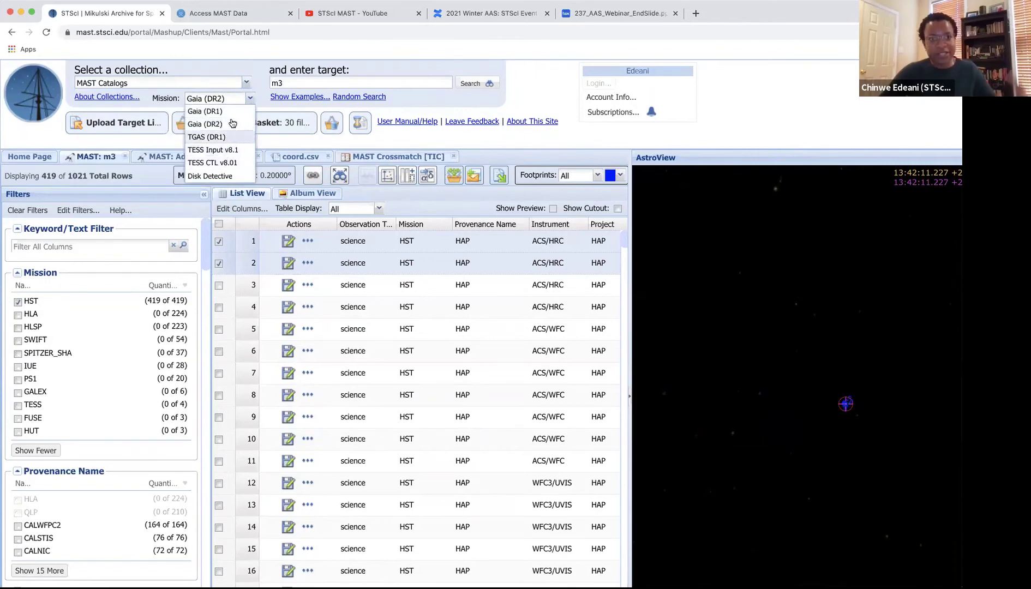
{"action": "left_click", "coordinate": [246, 82]}
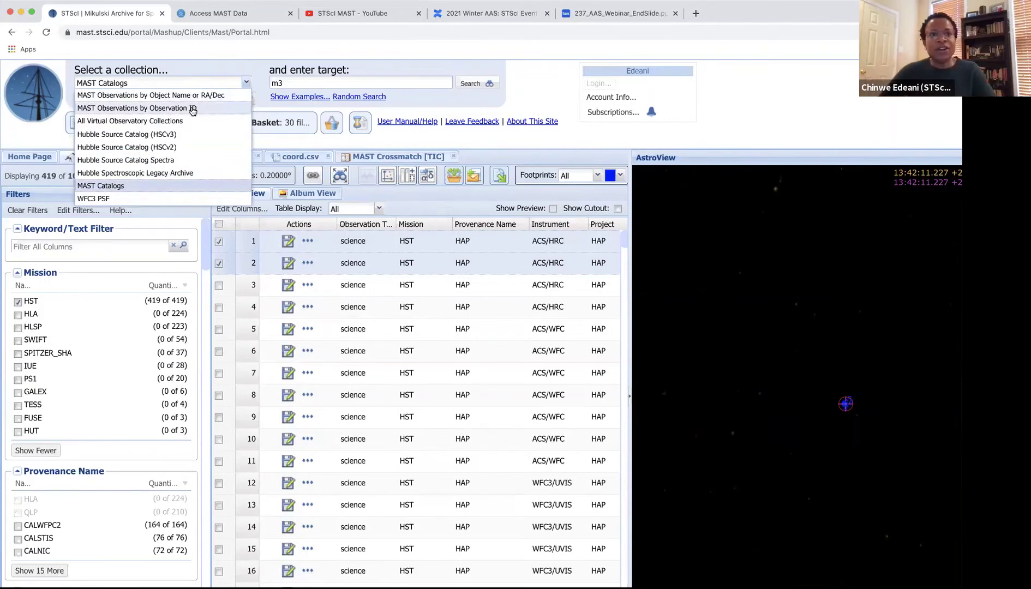
{"action": "left_click", "coordinate": [185, 121]}
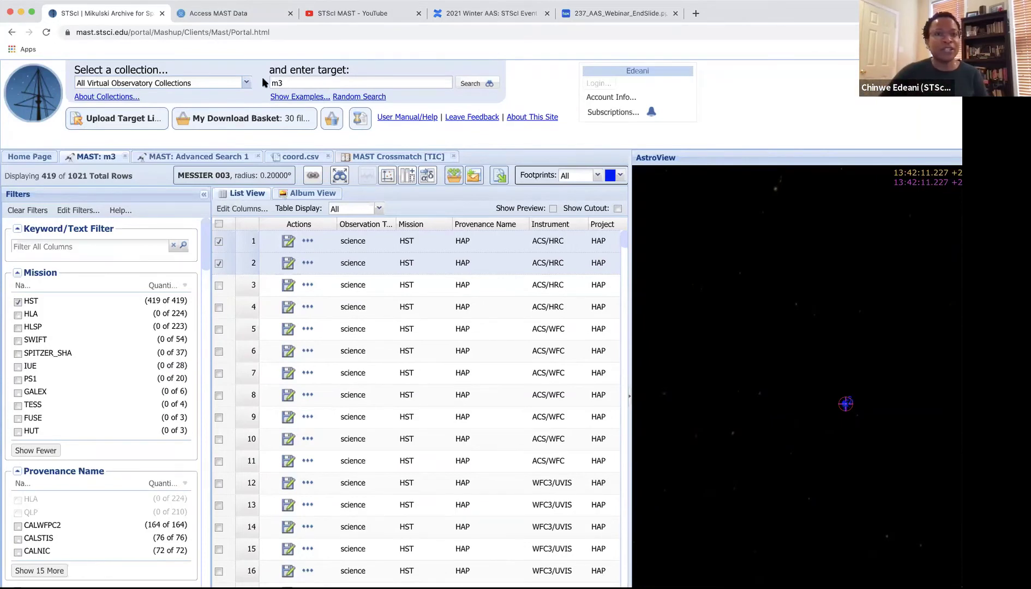
Run the VO search for m3 and filter to the Space Telescope Science Institute publisher
{"action": "left_click", "coordinate": [468, 84]}
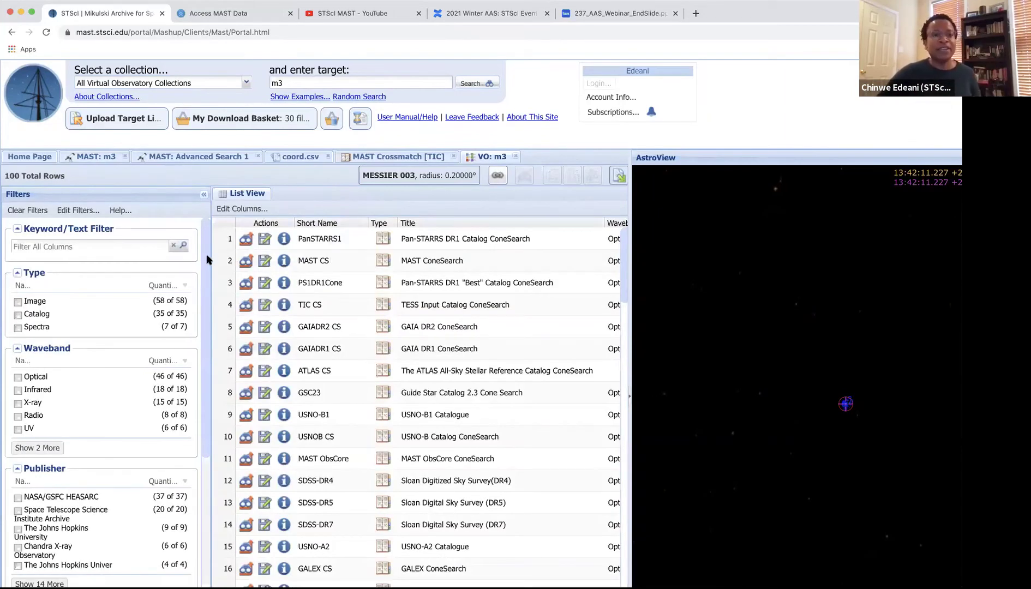
{"action": "left_click_drag", "start_coordinate": [206, 259], "coordinate": [210, 334]}
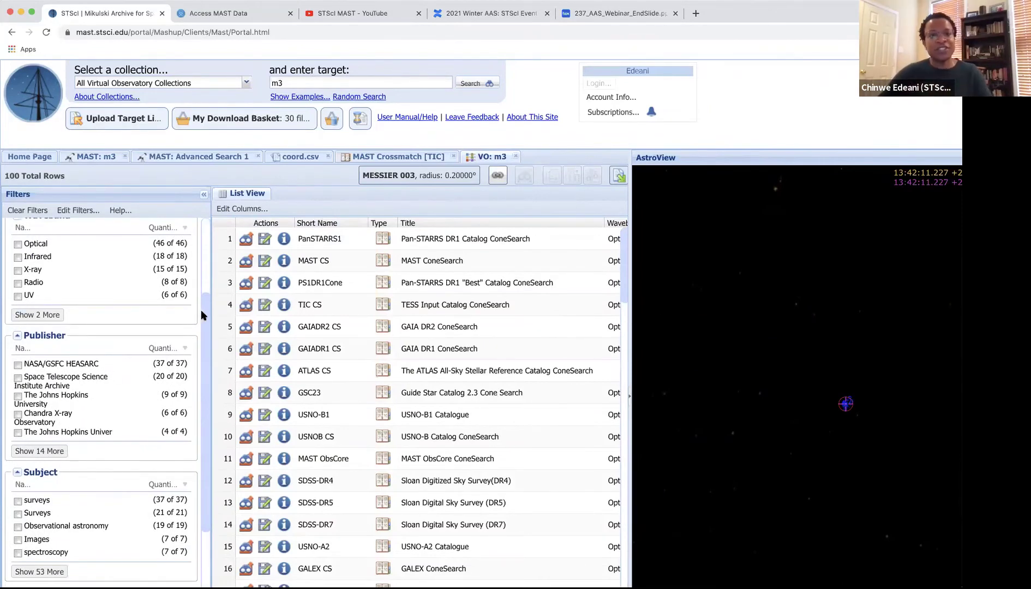
{"action": "left_click_drag", "start_coordinate": [206, 312], "coordinate": [199, 335]}
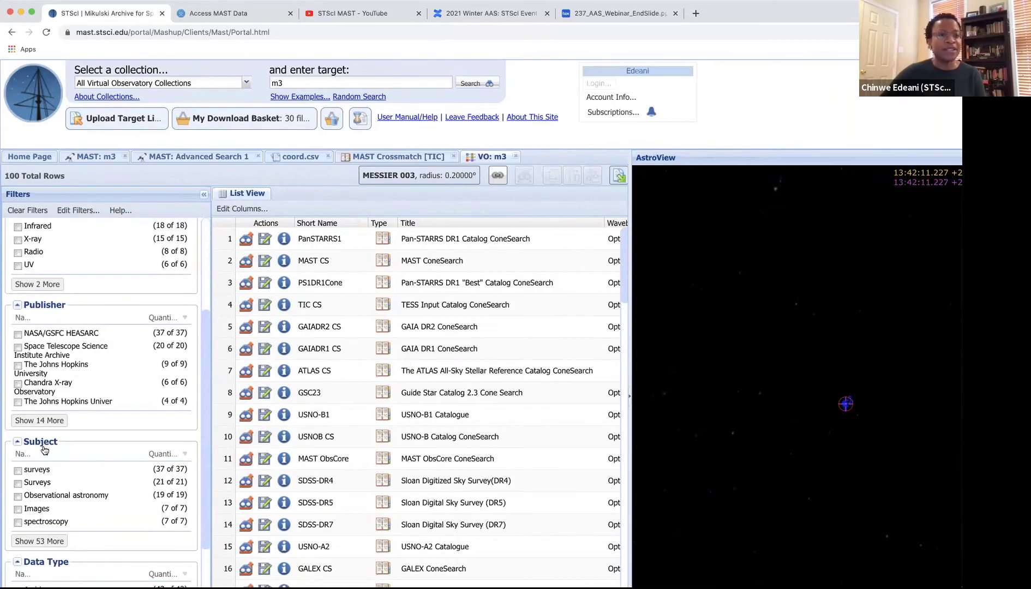
{"action": "left_click", "coordinate": [61, 352]}
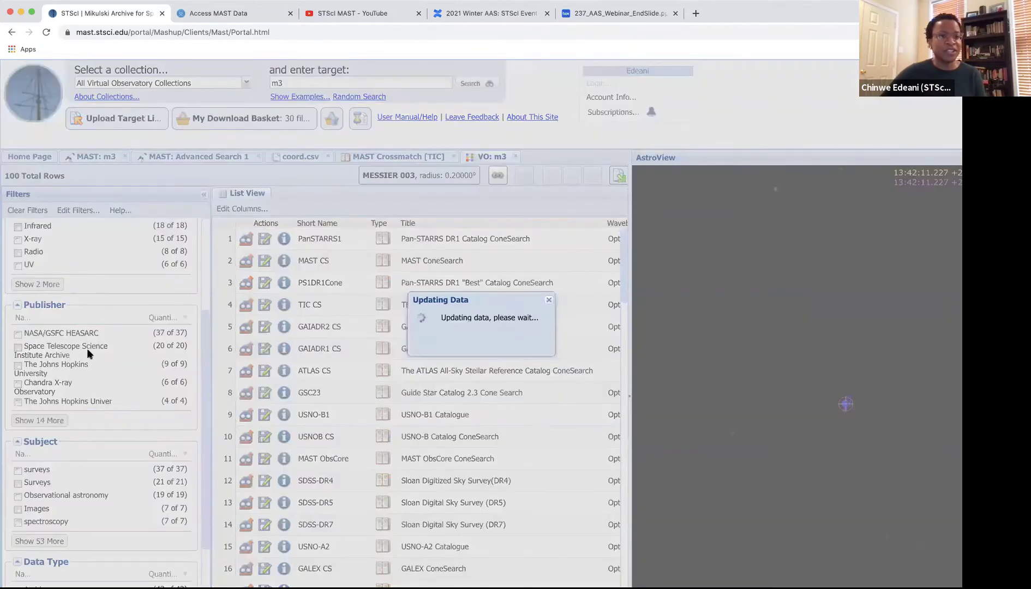
{"action": "scroll", "coordinate": [87, 353], "scroll_direction": "down", "scroll_amount": 2}
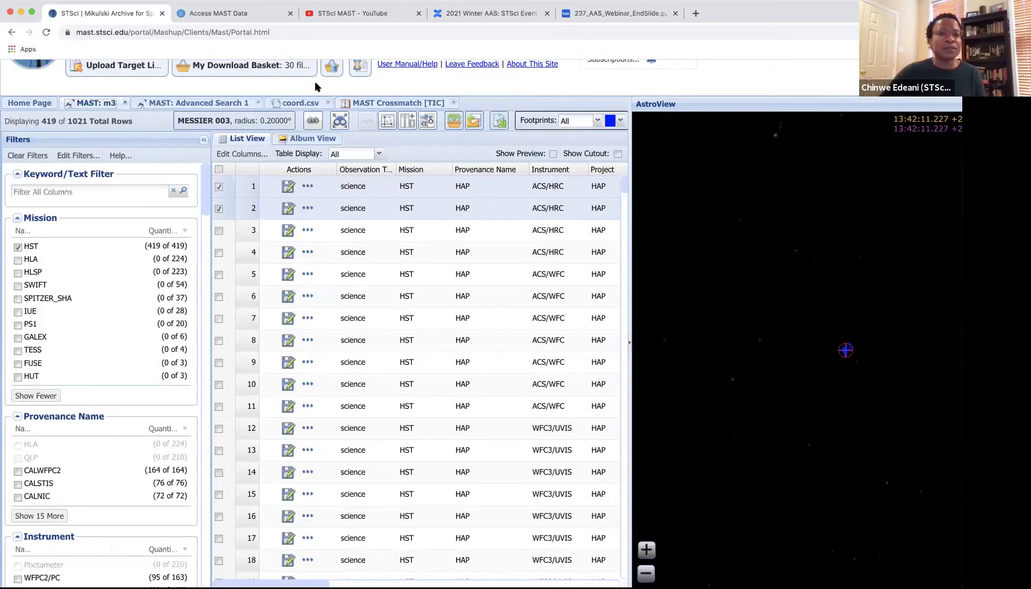
Close the MAST: m3 tab and reload the portal page
{"action": "left_click", "coordinate": [124, 103]}
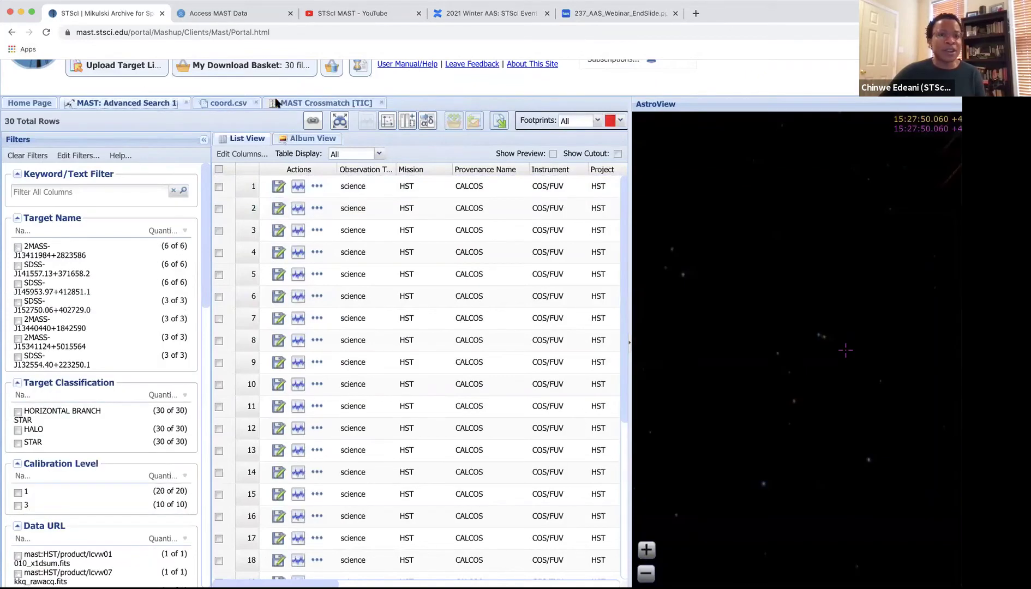
{"action": "left_click", "coordinate": [47, 32]}
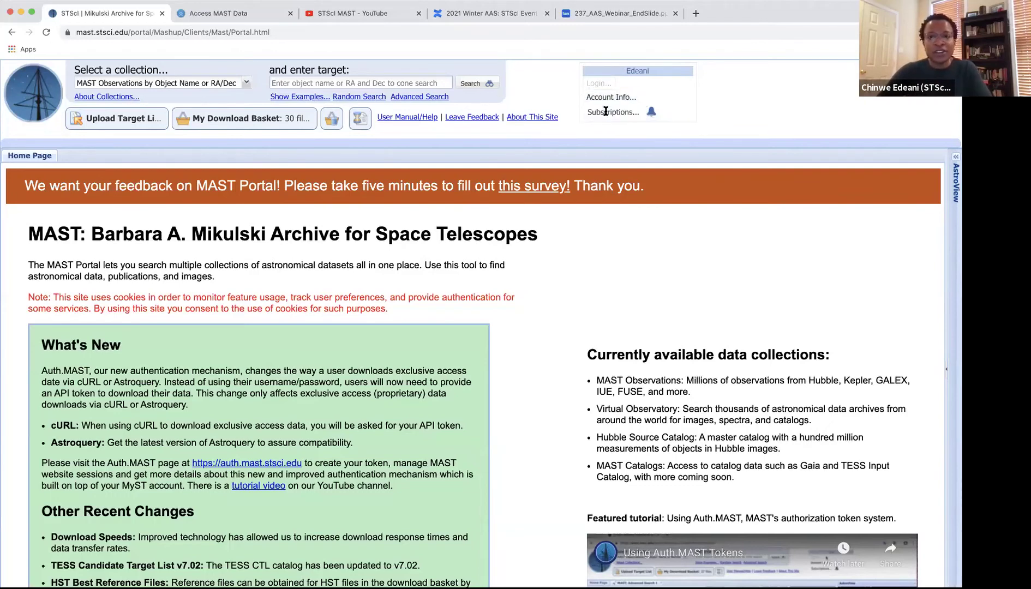
From the subscriptions list, start a new subscription with HST as the mission
{"action": "left_click", "coordinate": [593, 113]}
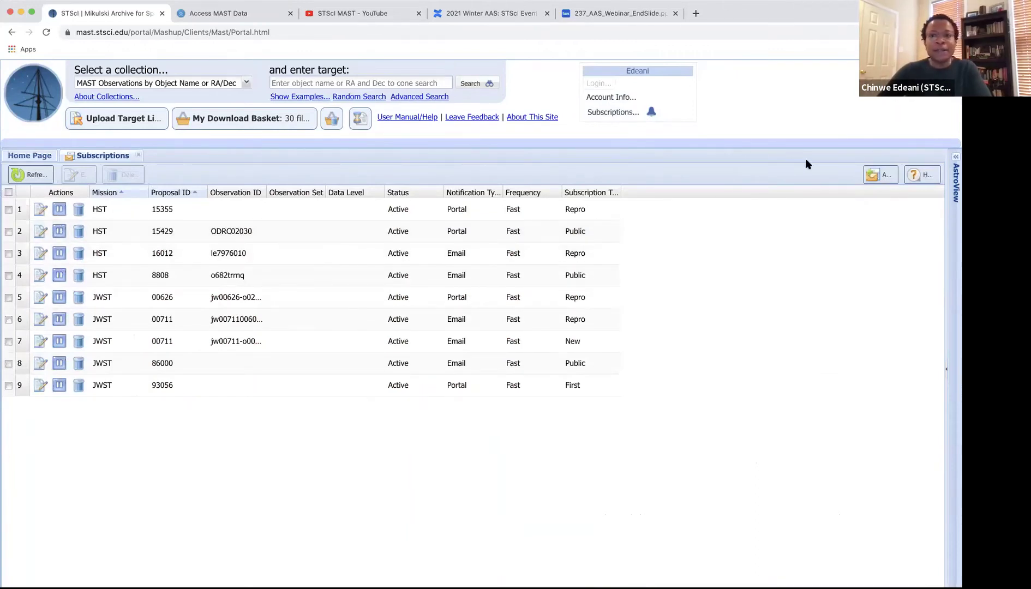
{"action": "left_click", "coordinate": [879, 174]}
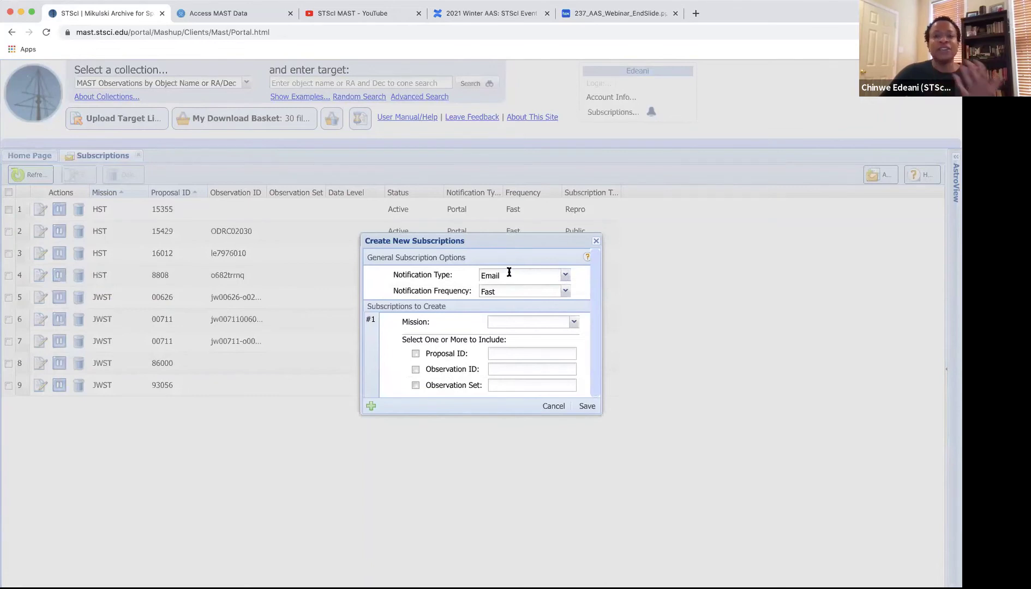
{"action": "left_click", "coordinate": [573, 321]}
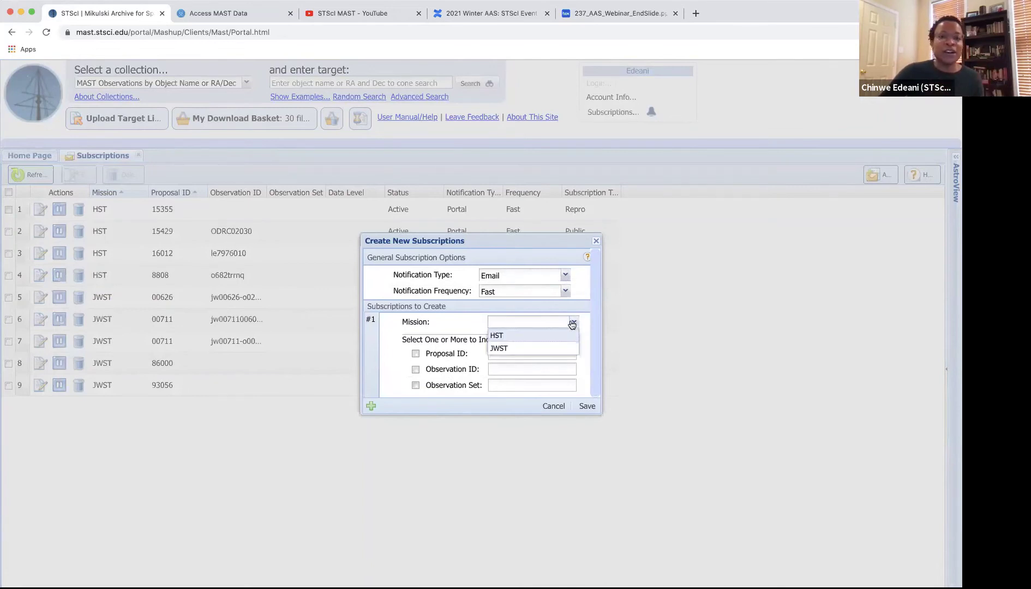
{"action": "left_click", "coordinate": [535, 337]}
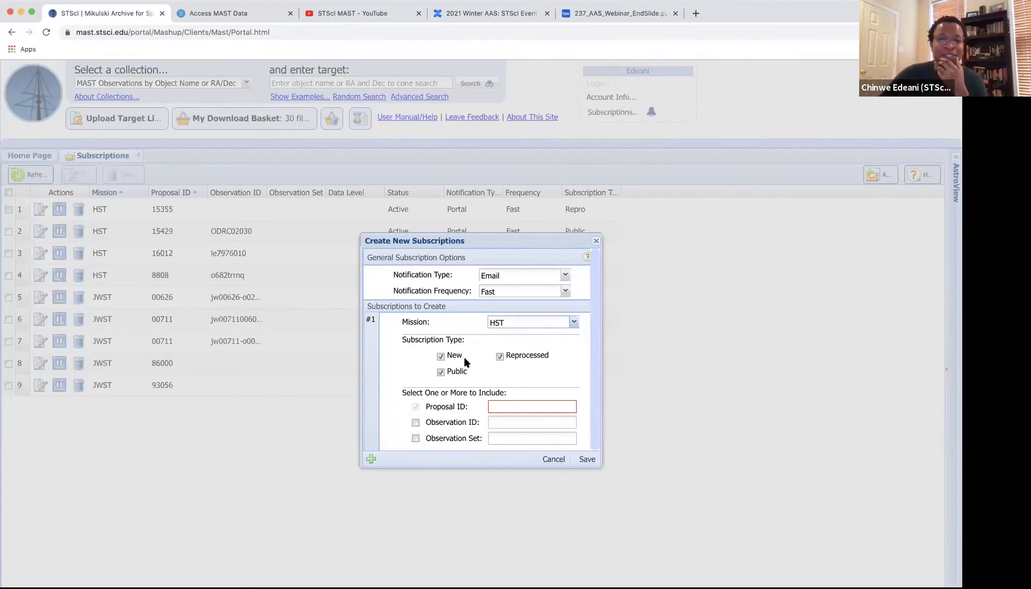
Enter proposal 14140, turn off new-data and public-data notices, and save the reprocessing subscription
{"action": "mouse_move", "coordinate": [507, 408]}
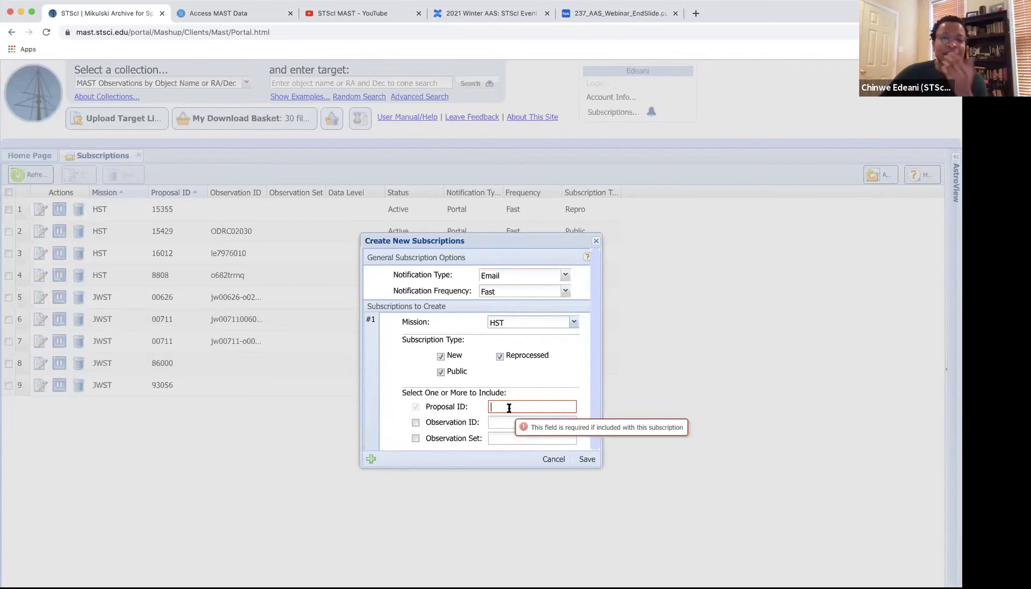
{"action": "left_click", "coordinate": [508, 408]}
{"action": "type", "text": "14140"}
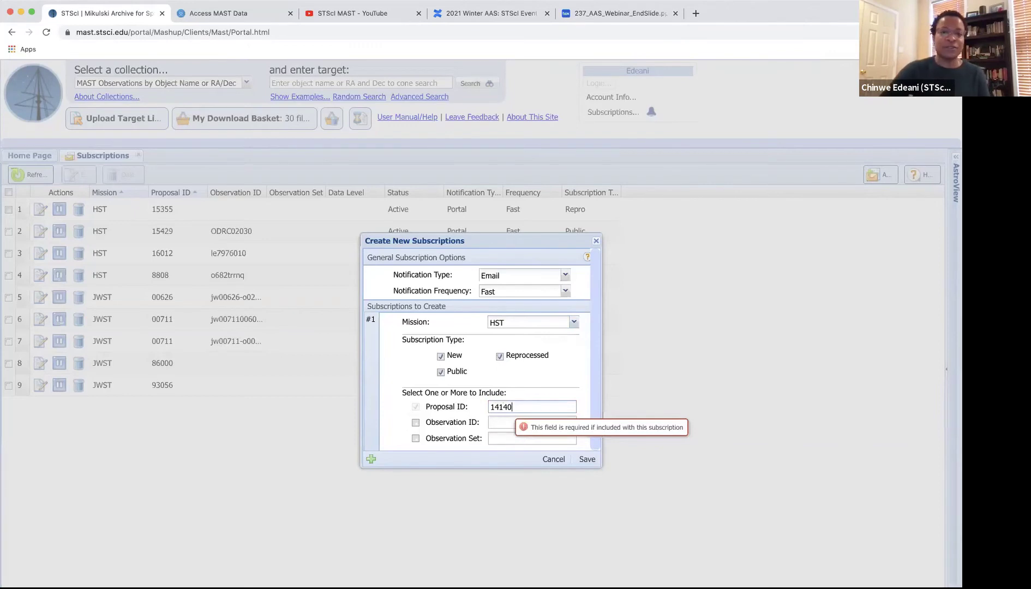
{"action": "left_click", "coordinate": [499, 357]}
{"action": "left_click", "coordinate": [440, 356]}
{"action": "left_click", "coordinate": [440, 372]}
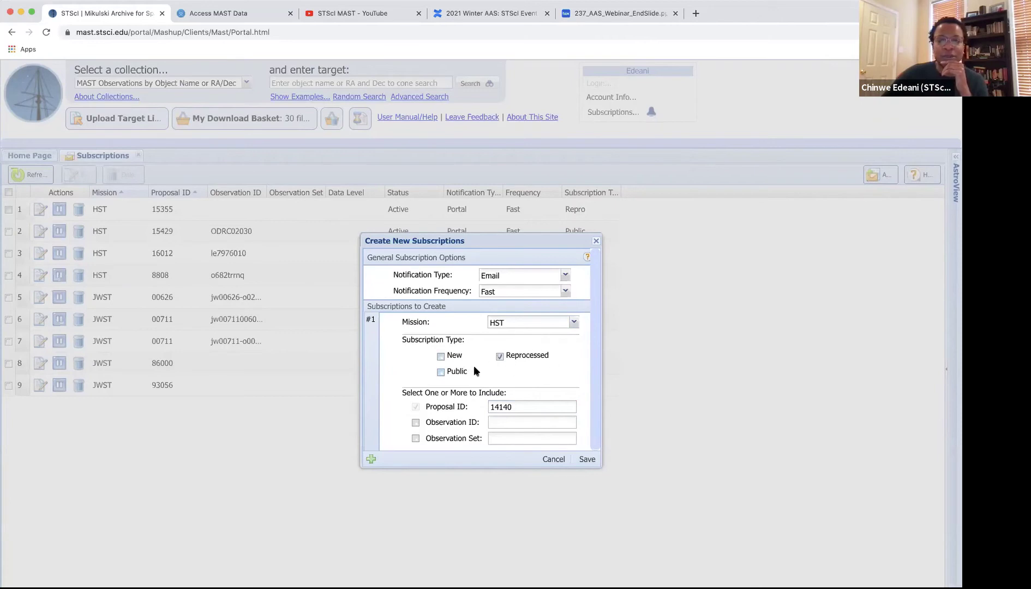
{"action": "left_click", "coordinate": [587, 459]}
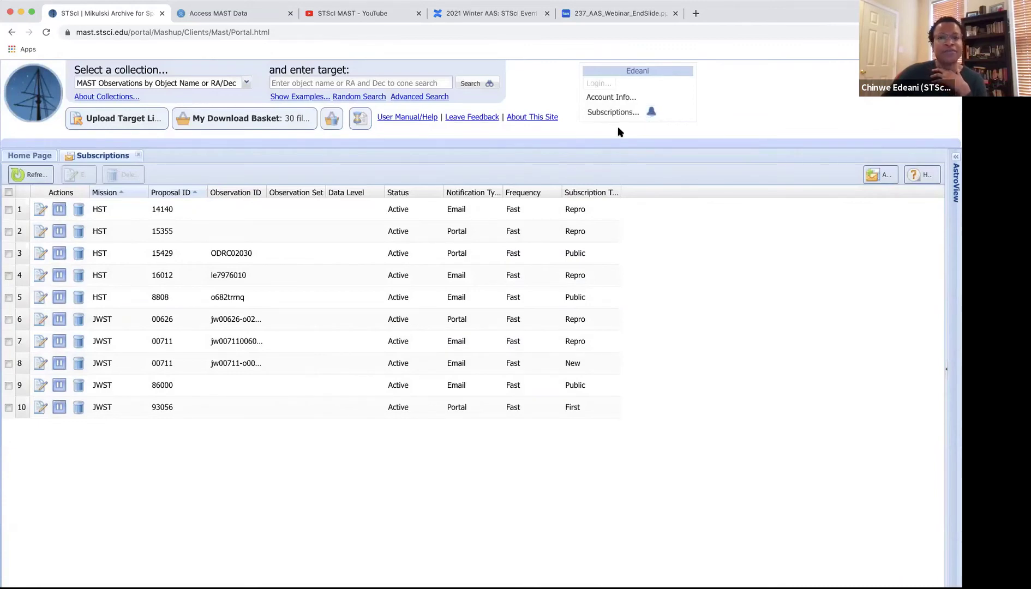
Open the notifications list and read the HST proposal 15355 reprocessing notice details
{"action": "left_click", "coordinate": [651, 112]}
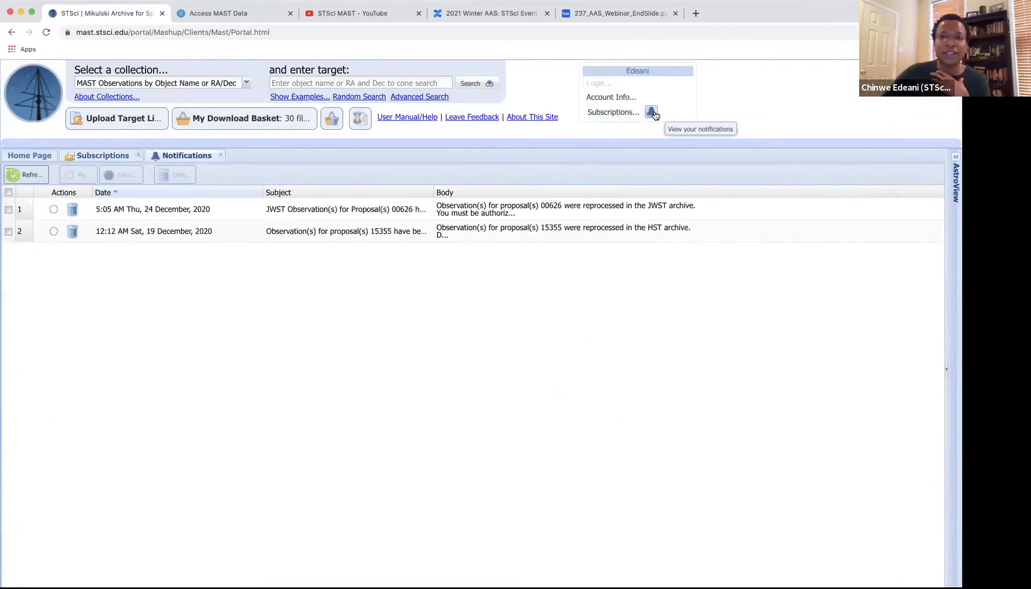
{"action": "double_click", "coordinate": [260, 230]}
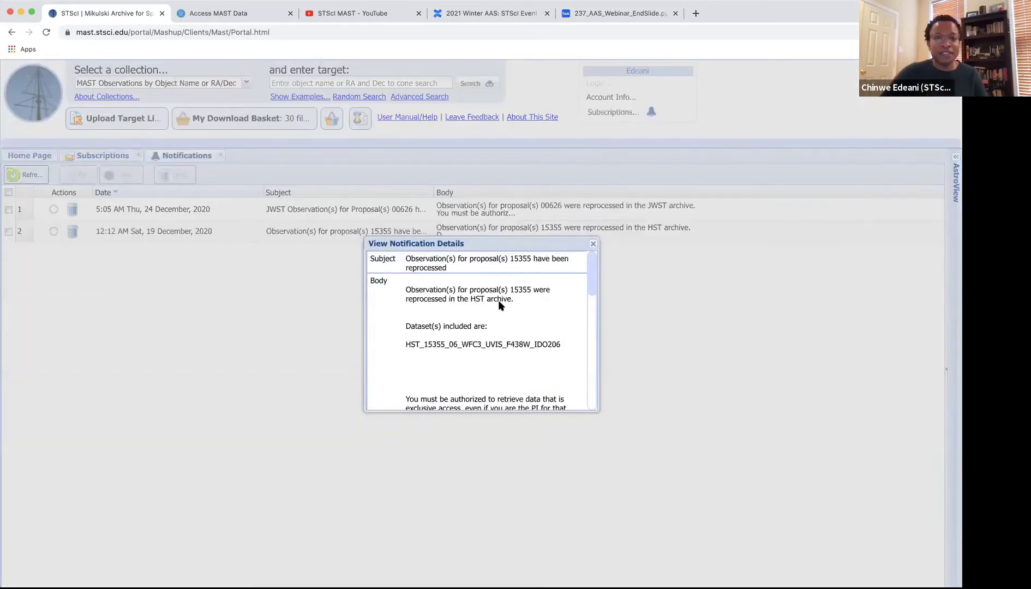
{"action": "scroll", "coordinate": [506, 307], "scroll_direction": "down", "scroll_amount": 5}
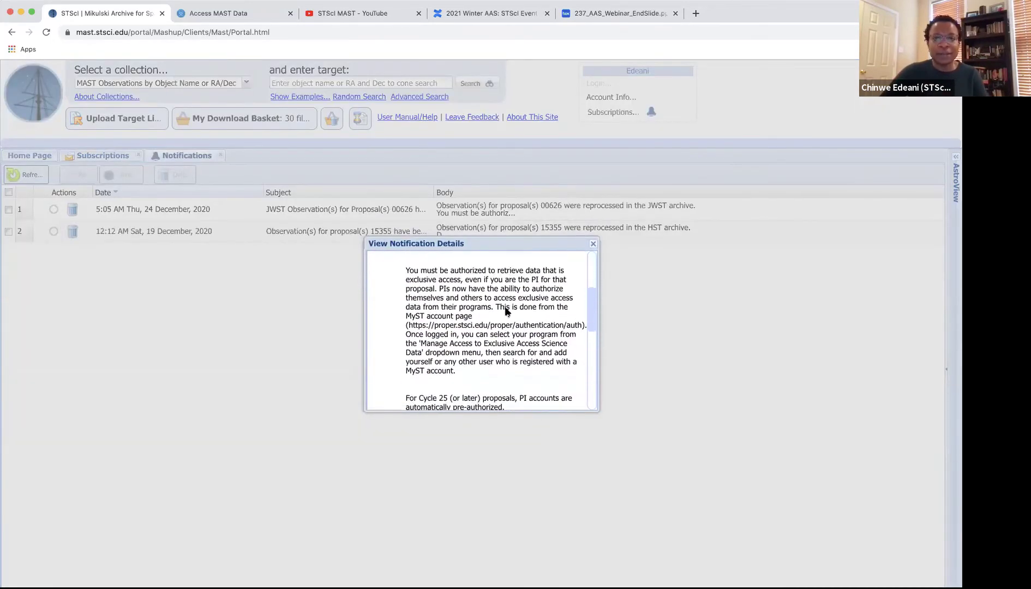
{"action": "scroll", "coordinate": [491, 307], "scroll_direction": "up", "scroll_amount": 3}
{"action": "scroll", "coordinate": [491, 310], "scroll_direction": "up", "scroll_amount": 2}
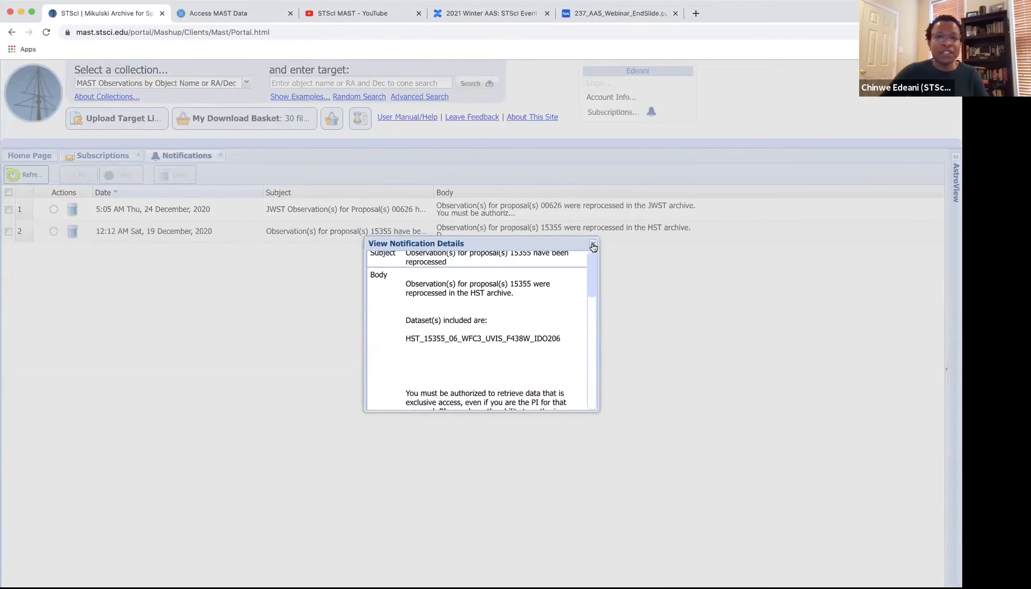
{"action": "key", "text": "Escape"}
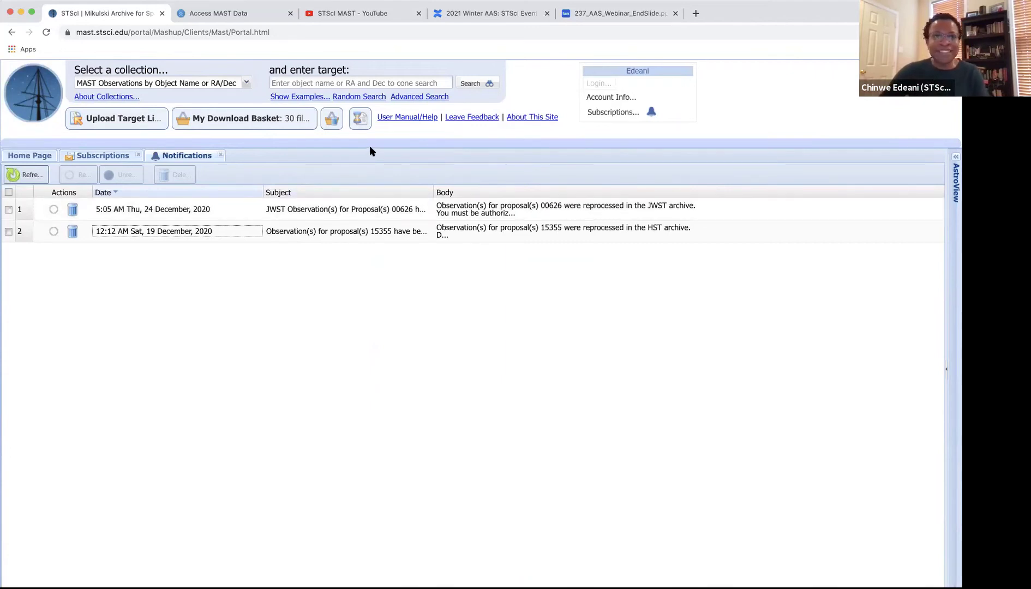
Switch to the 237_AAS_Webinar_EndSlide tab showing the Thank You for Attending! slide
{"action": "left_click", "coordinate": [630, 15]}
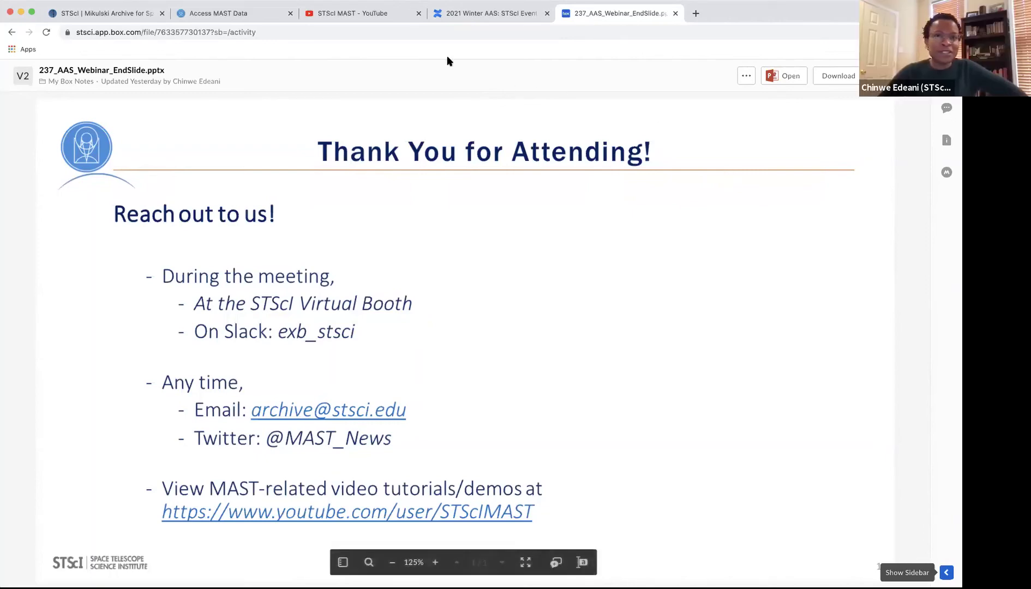
On the Access MAST Data page, launch Search MAST Portal in a new tab
{"action": "left_click", "coordinate": [213, 16]}
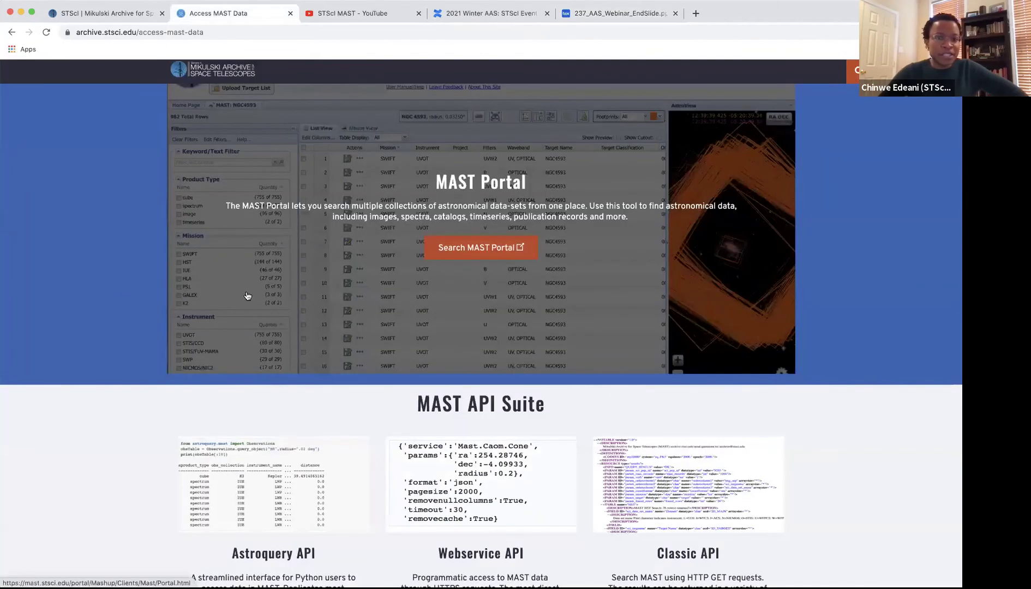
{"action": "scroll", "coordinate": [173, 269], "scroll_direction": "down", "scroll_amount": 8}
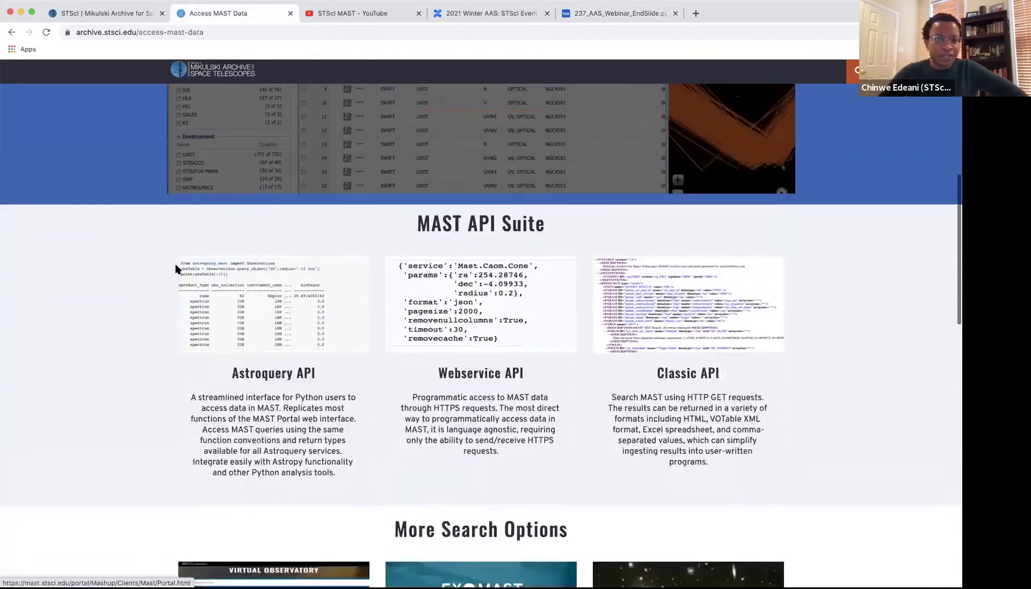
{"action": "scroll", "coordinate": [175, 268], "scroll_direction": "down", "scroll_amount": 5}
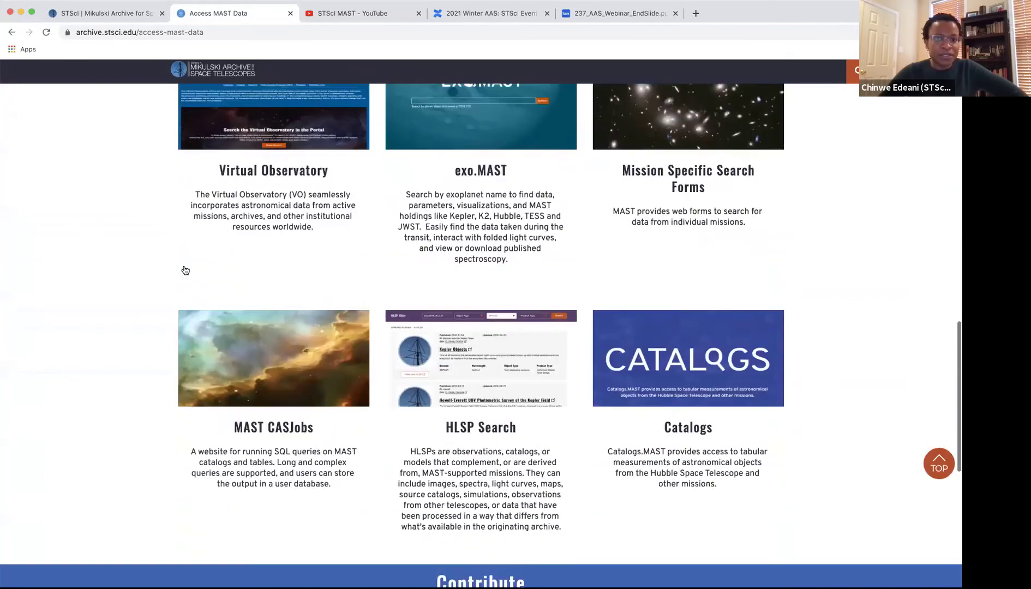
{"action": "scroll", "coordinate": [548, 234], "scroll_direction": "up", "scroll_amount": 8}
{"action": "scroll", "coordinate": [521, 236], "scroll_direction": "up", "scroll_amount": 5}
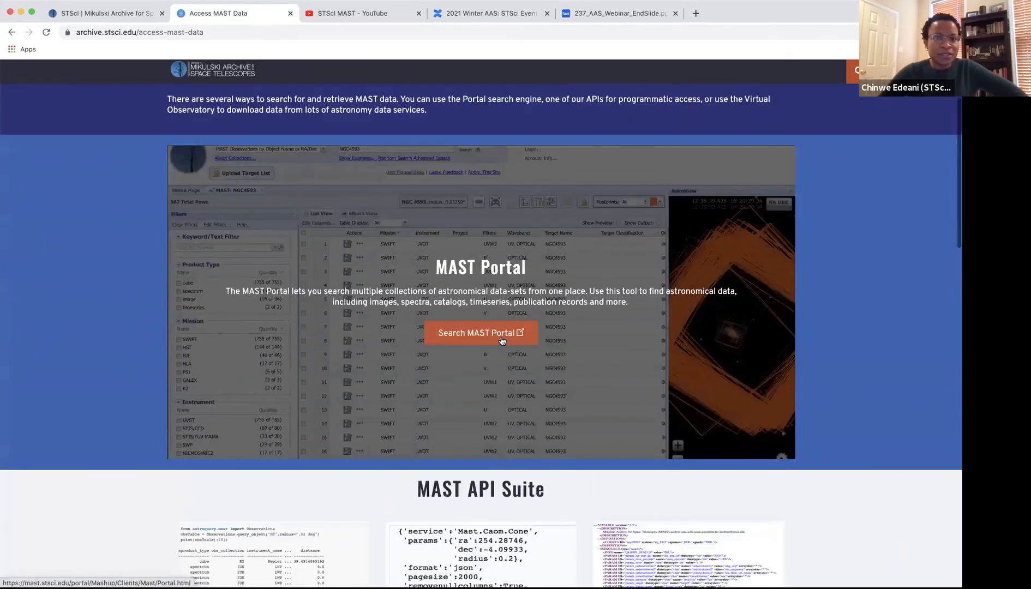
{"action": "left_click", "coordinate": [478, 332]}
Trim the Access MAST Data address to archive.stsci.edu to load the MAST home page
{"action": "left_click", "coordinate": [219, 12]}
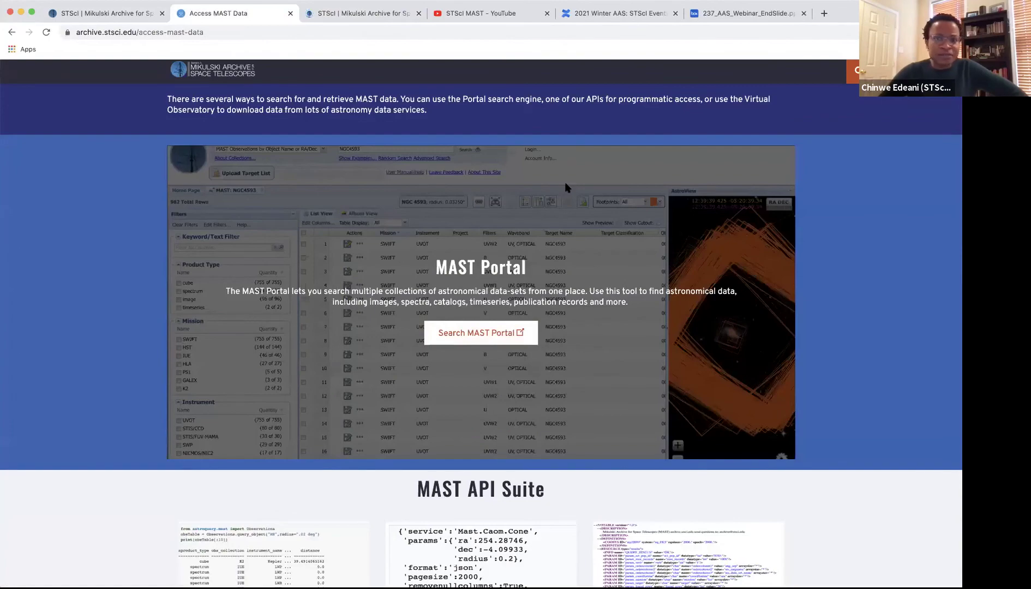
{"action": "scroll", "coordinate": [132, 341], "scroll_direction": "down", "scroll_amount": 10}
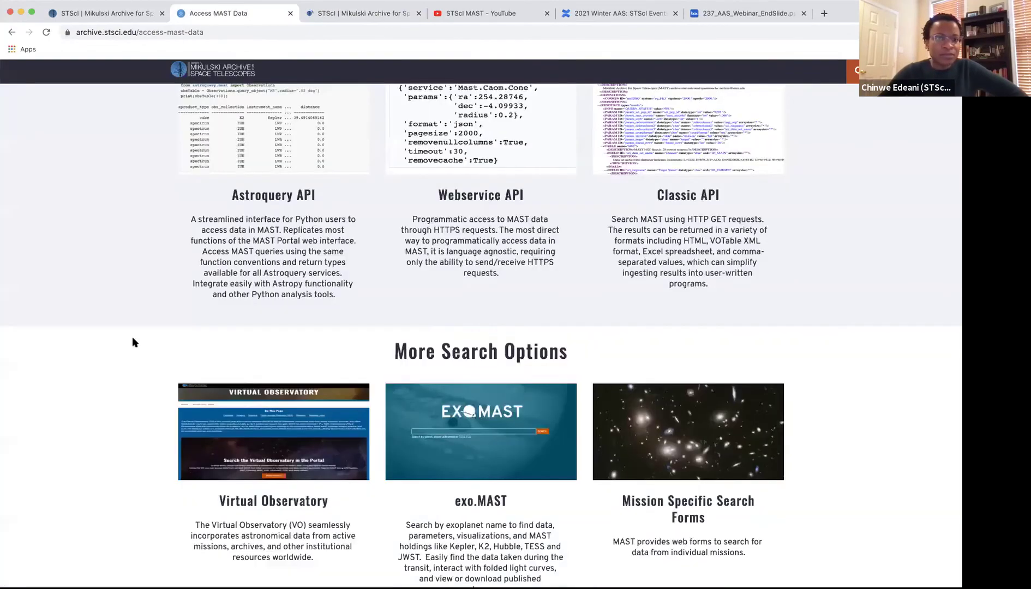
{"action": "scroll", "coordinate": [133, 339], "scroll_direction": "down", "scroll_amount": 5}
{"action": "scroll", "coordinate": [142, 334], "scroll_direction": "up", "scroll_amount": 15}
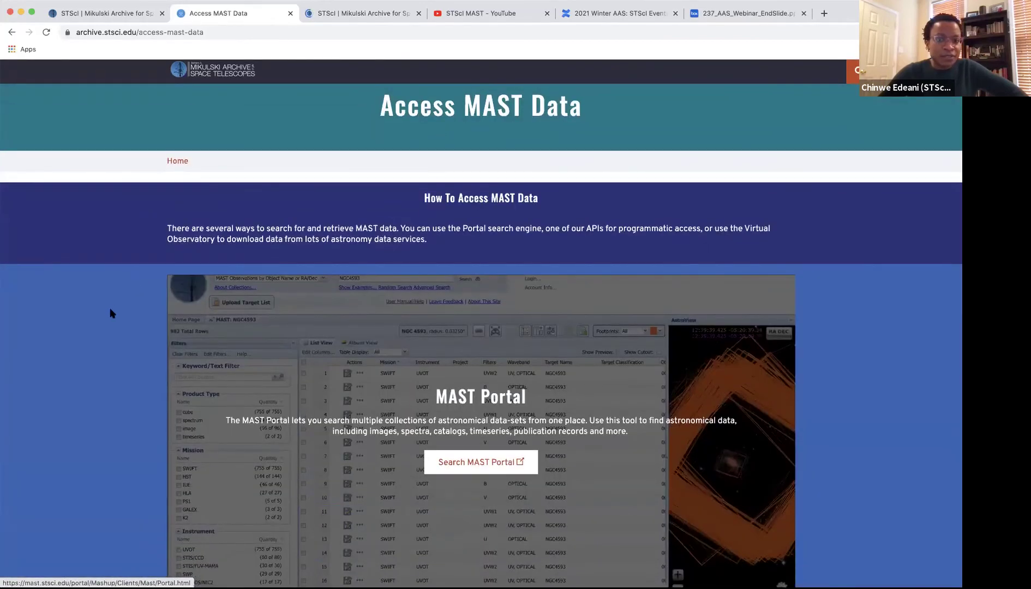
{"action": "left_click", "coordinate": [137, 33]}
{"action": "left_click", "coordinate": [138, 32]}
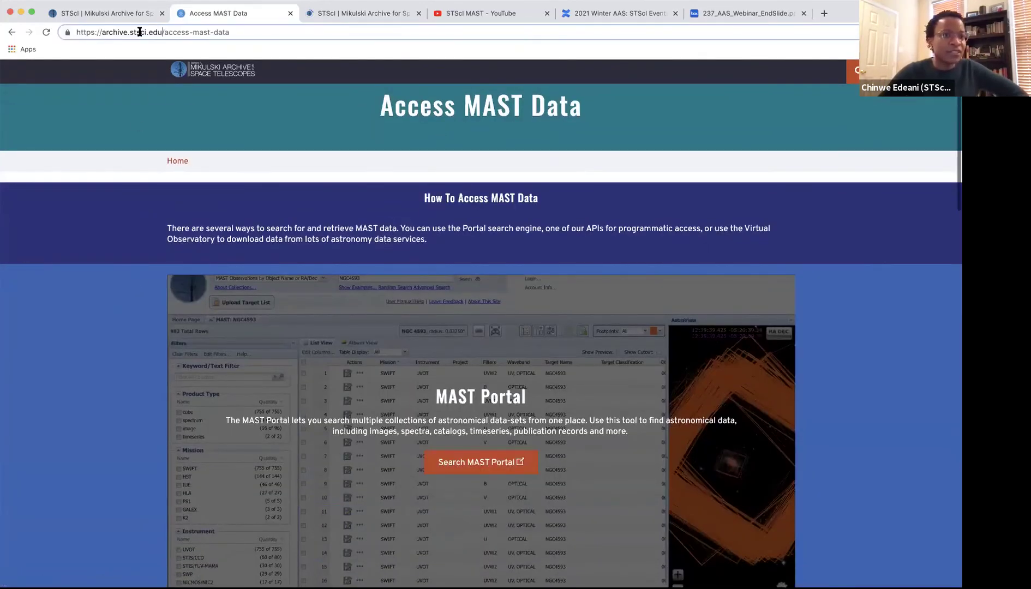
{"action": "key", "text": "shift+End"}
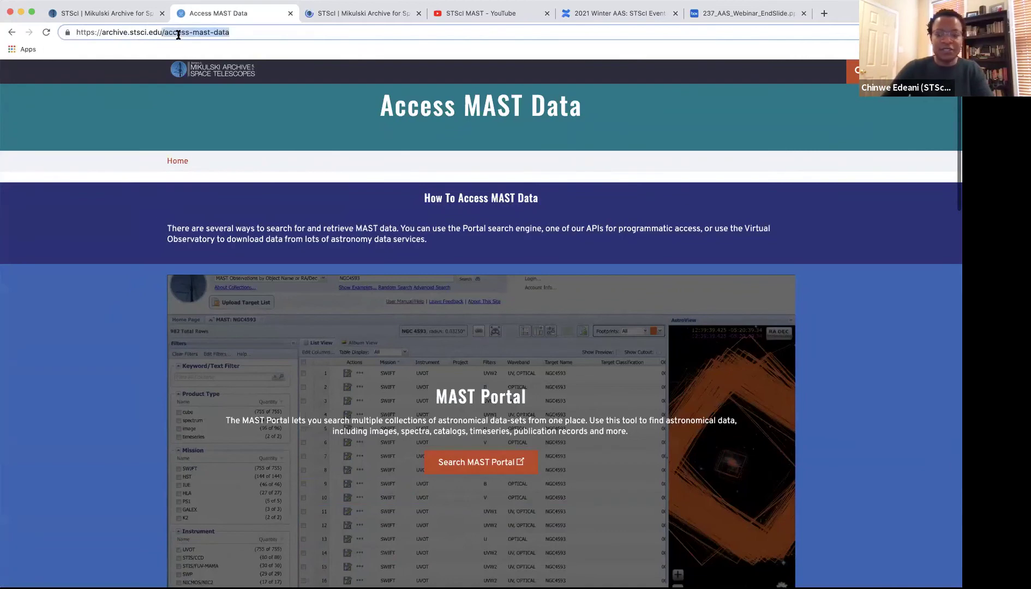
{"action": "key", "text": "BackSpace"}
{"action": "key", "text": "Return"}
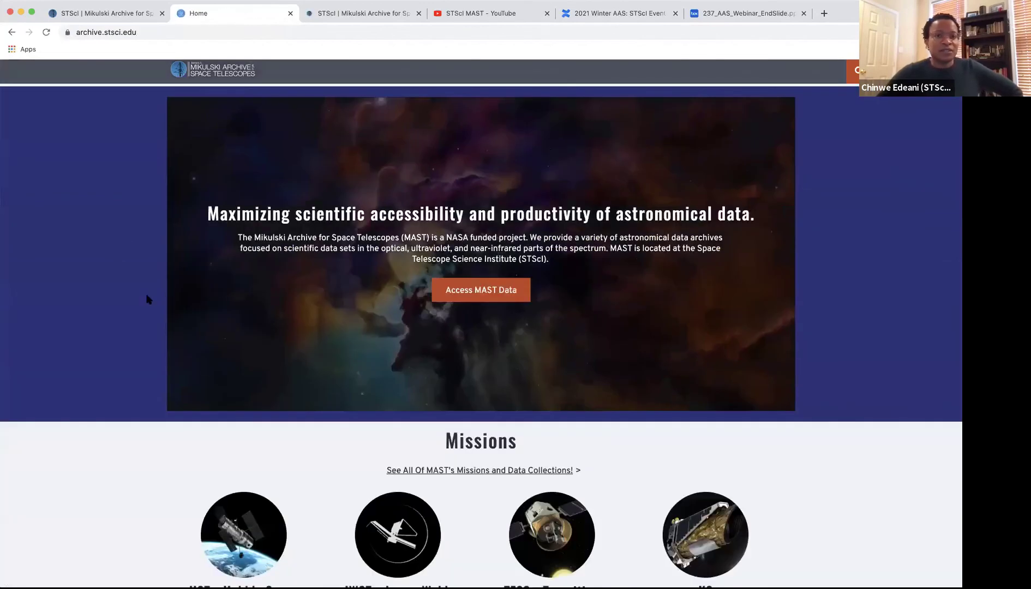
Scroll to the Missions section and open the TESS mission page
{"action": "scroll", "coordinate": [148, 297], "scroll_direction": "down", "scroll_amount": 5}
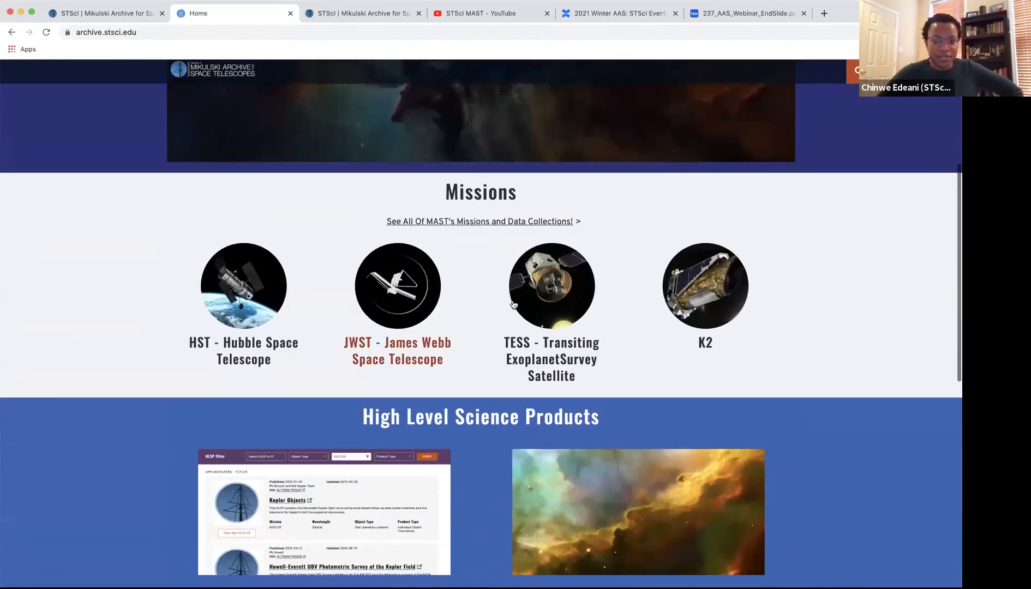
{"action": "scroll", "coordinate": [164, 349], "scroll_direction": "down", "scroll_amount": 3}
{"action": "scroll", "coordinate": [382, 305], "scroll_direction": "up", "scroll_amount": 2}
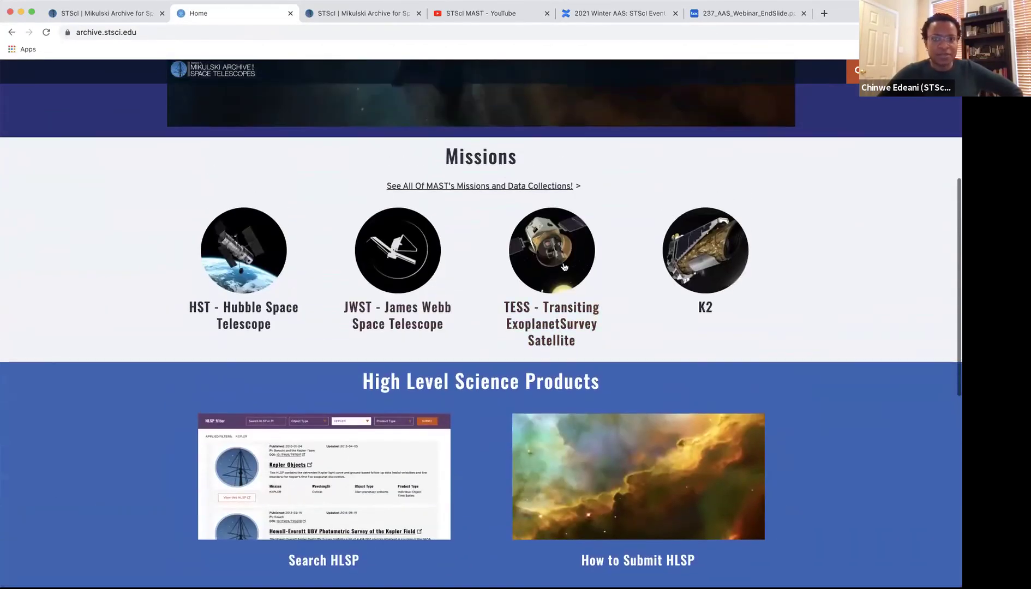
{"action": "left_click", "coordinate": [563, 265]}
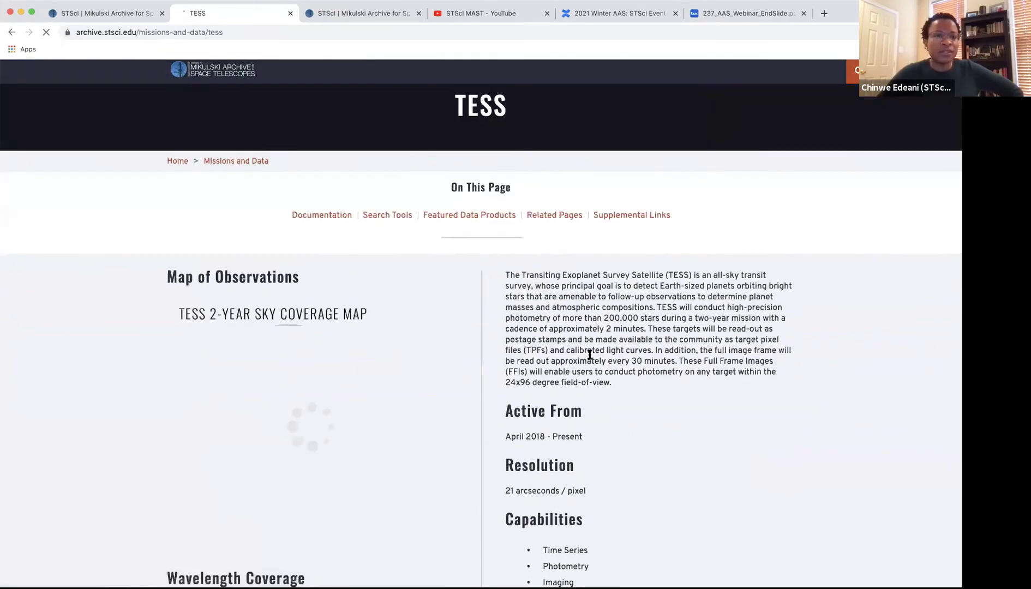
Browse the TESS page's Documentation and Search Tools sections
{"action": "scroll", "coordinate": [595, 353], "scroll_direction": "down", "scroll_amount": 10}
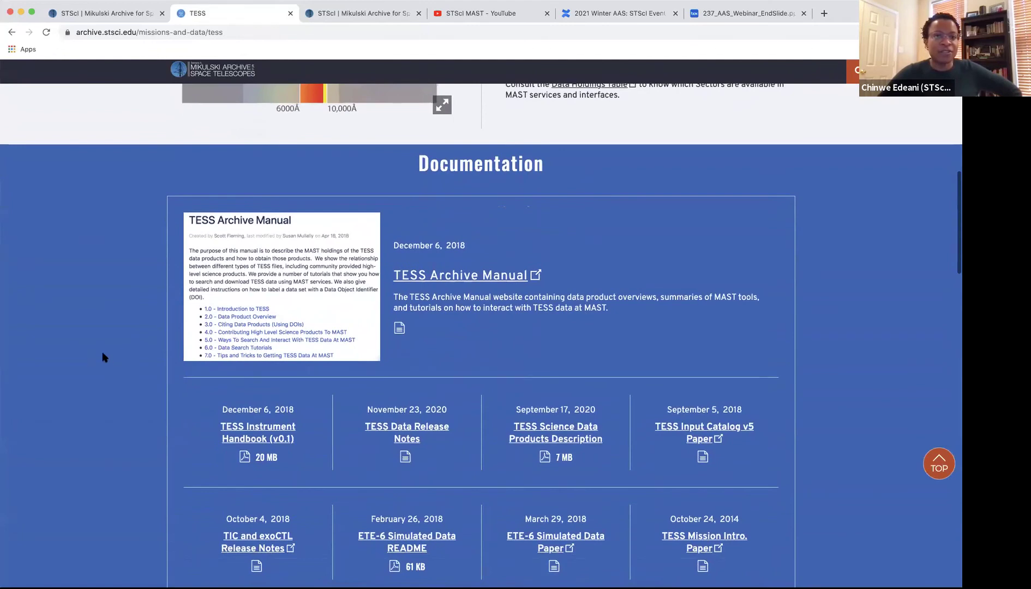
{"action": "scroll", "coordinate": [90, 351], "scroll_direction": "down", "scroll_amount": 2}
{"action": "scroll", "coordinate": [89, 349], "scroll_direction": "down", "scroll_amount": 2}
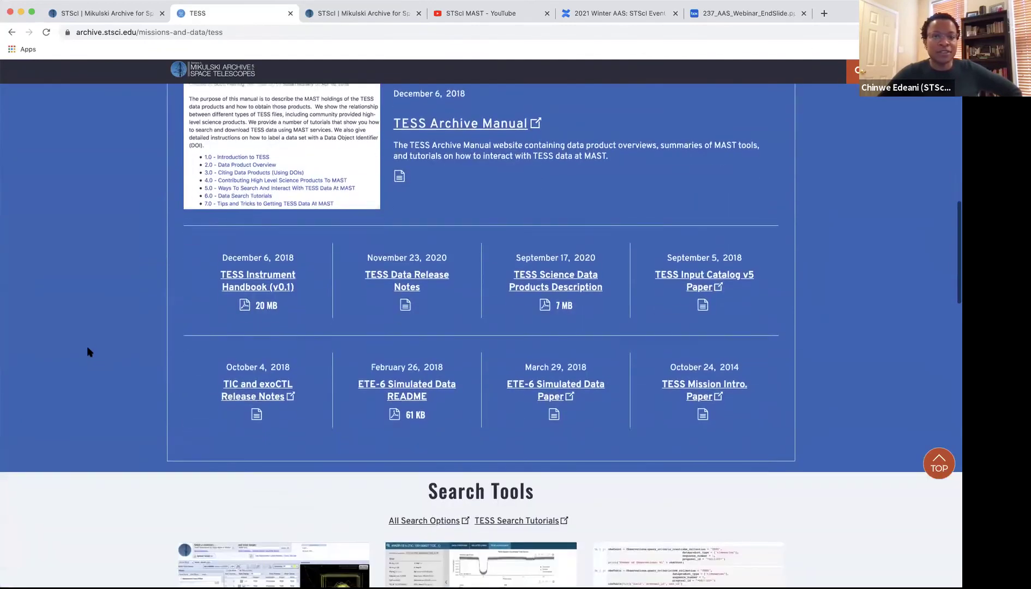
{"action": "scroll", "coordinate": [86, 347], "scroll_direction": "down", "scroll_amount": 4}
{"action": "scroll", "coordinate": [86, 345], "scroll_direction": "up", "scroll_amount": 1}
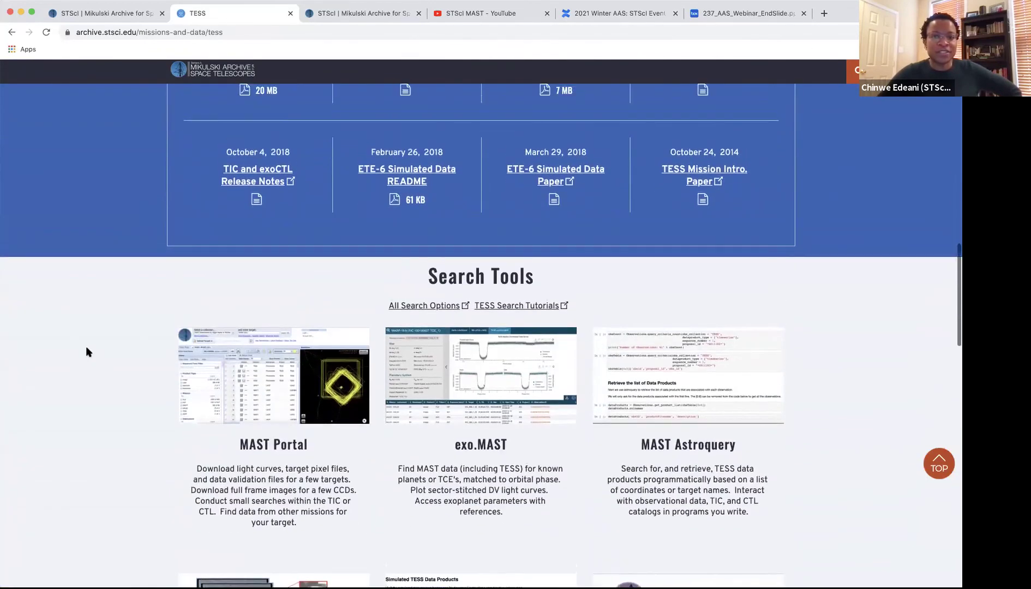
{"action": "scroll", "coordinate": [86, 346], "scroll_direction": "down", "scroll_amount": 10}
{"action": "scroll", "coordinate": [86, 345], "scroll_direction": "up", "scroll_amount": 1}
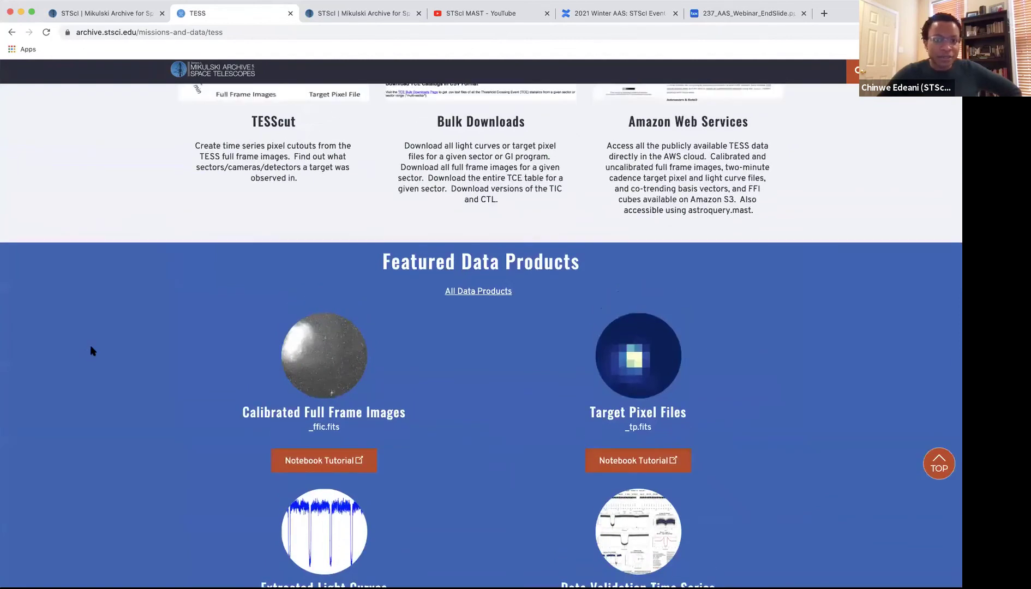
{"action": "scroll", "coordinate": [94, 347], "scroll_direction": "up", "scroll_amount": 5}
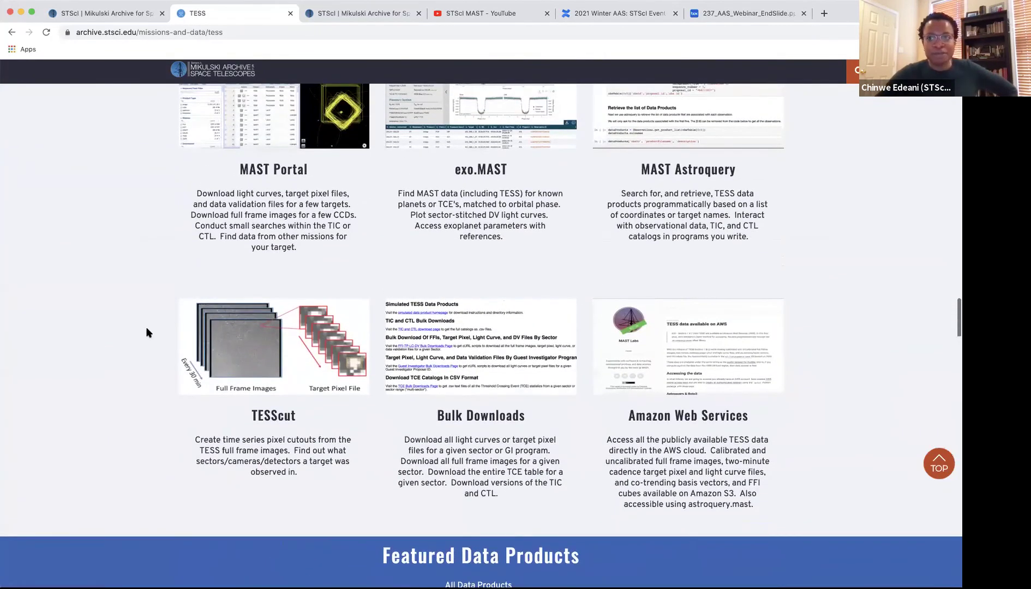
{"action": "scroll", "coordinate": [144, 330], "scroll_direction": "down", "scroll_amount": 1}
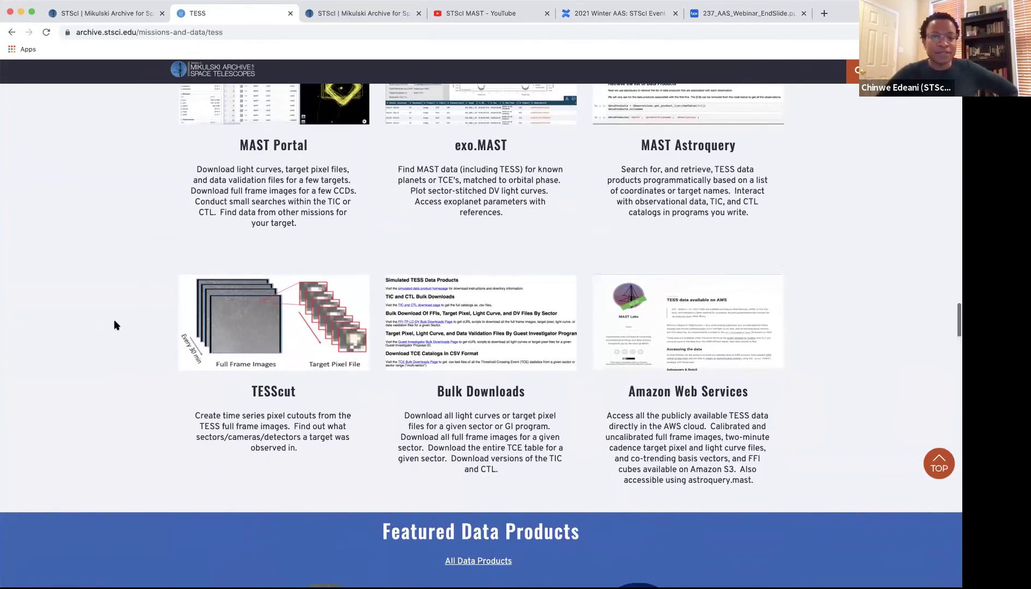
{"action": "scroll", "coordinate": [120, 313], "scroll_direction": "up", "scroll_amount": 2}
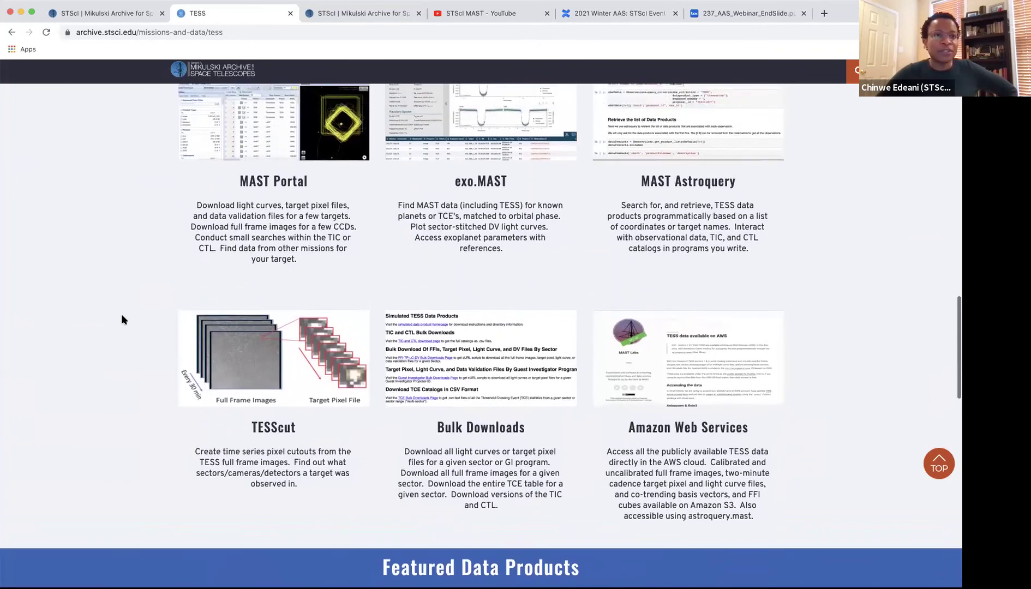
{"action": "scroll", "coordinate": [121, 315], "scroll_direction": "up", "scroll_amount": 2}
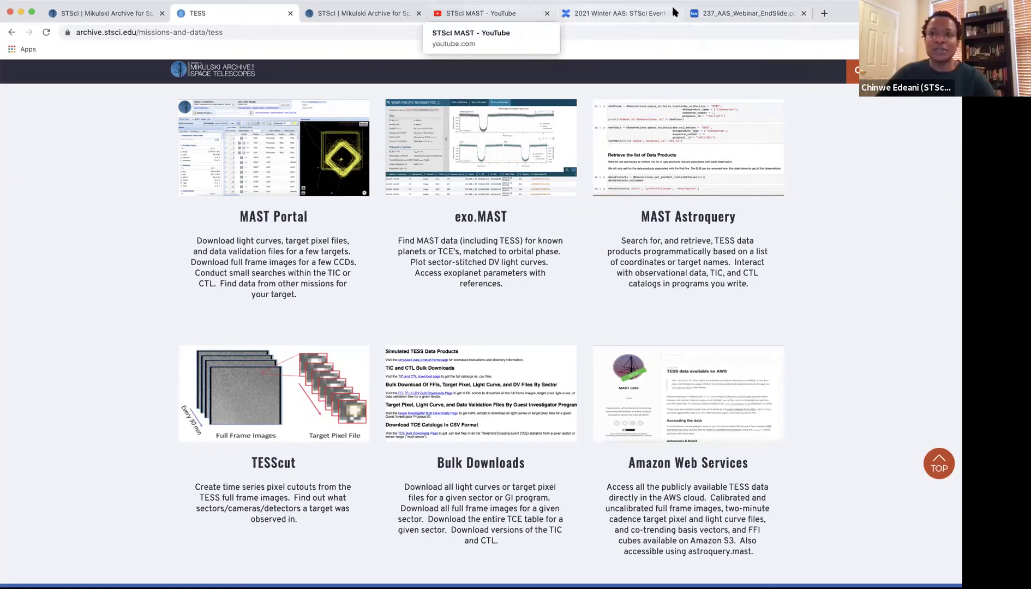
{"action": "key", "text": "super+9"}
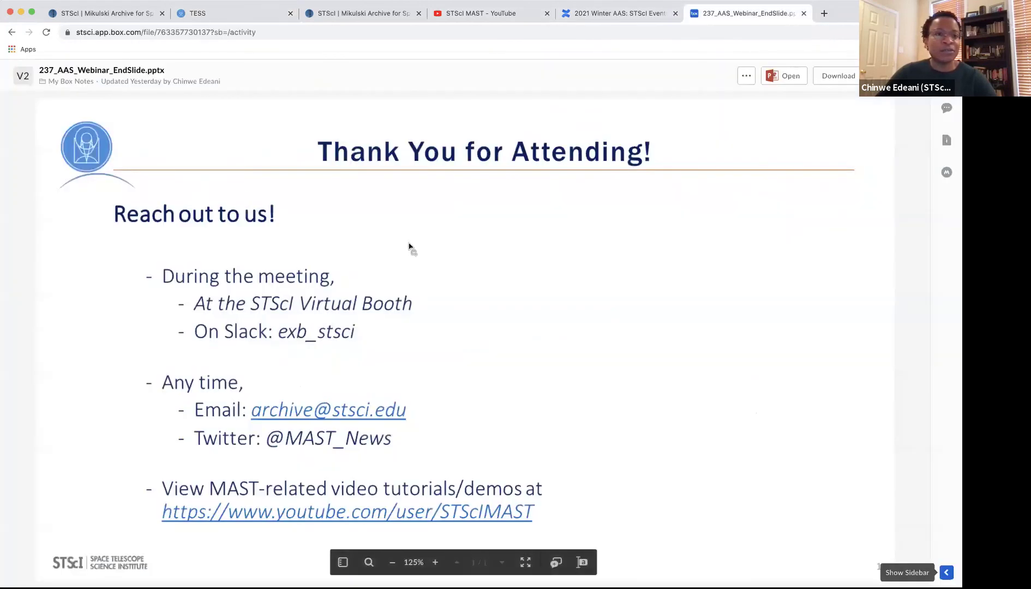